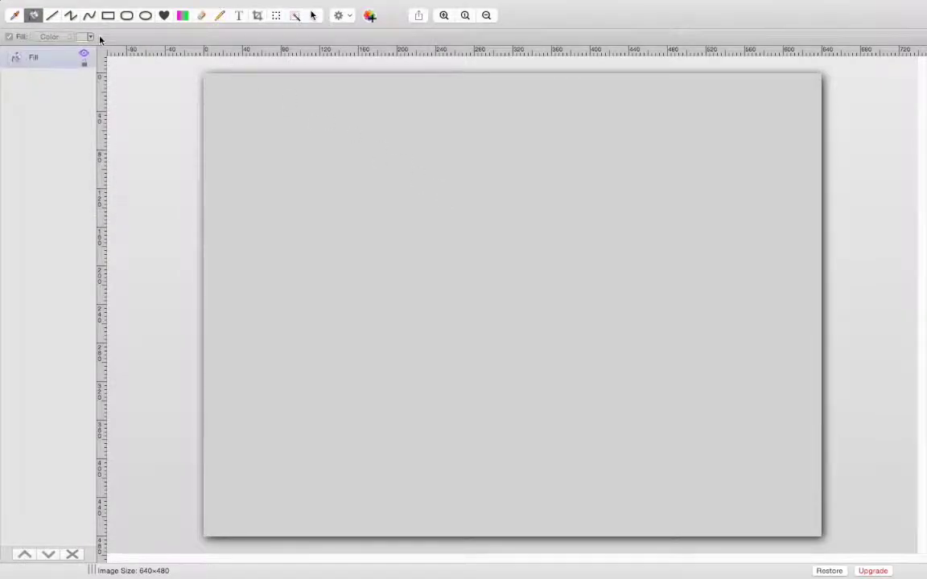
Draw an ellipse about 260 px across near the canvas centre with a black stroke and a light peach fill.
left_click(145, 16)
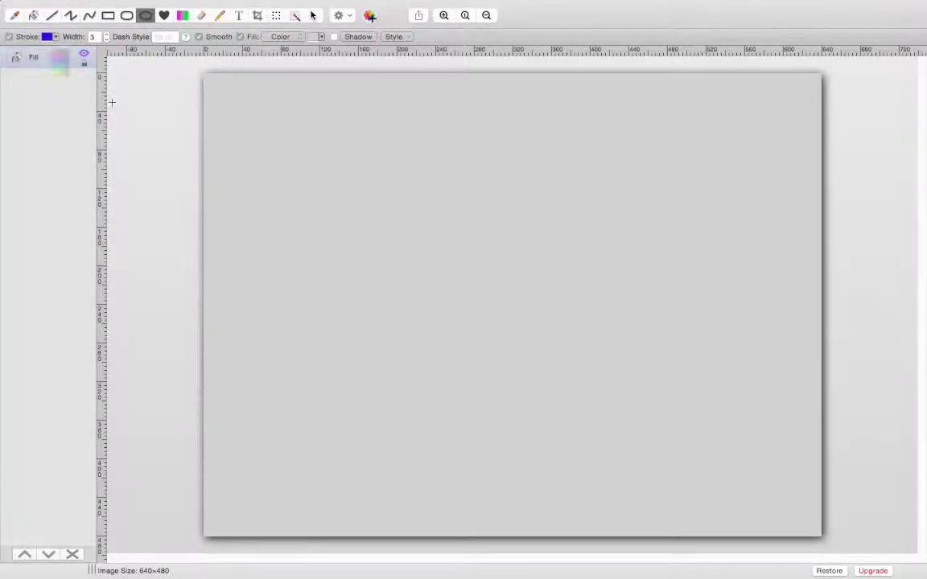
left_click(52, 37)
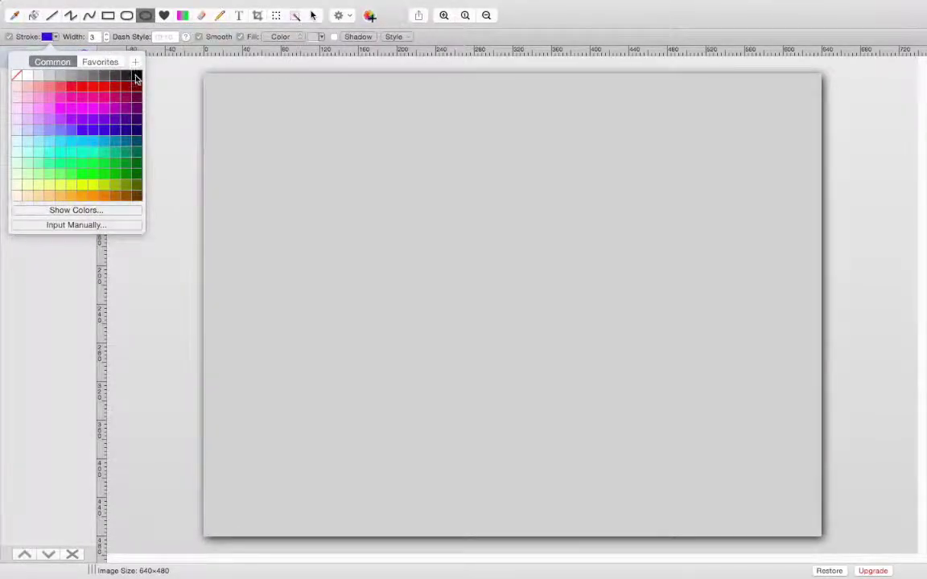
left_click(135, 77)
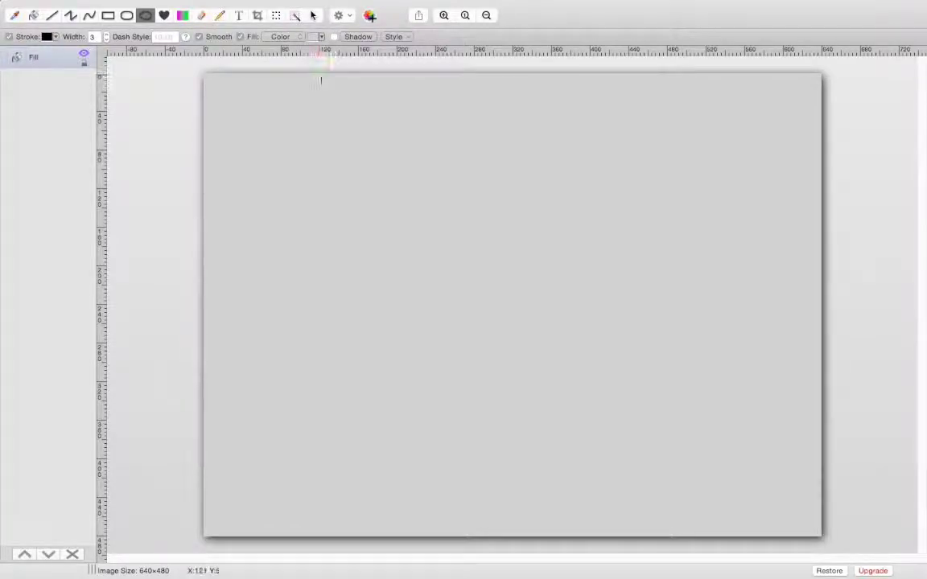
left_click(316, 37)
left_click(267, 196)
left_click_drag(300, 114, 548, 356)
Centre the peach ellipse on the canvas and enlarge it to about 390 px wide and 350 px tall.
left_click_drag(455, 254, 523, 290)
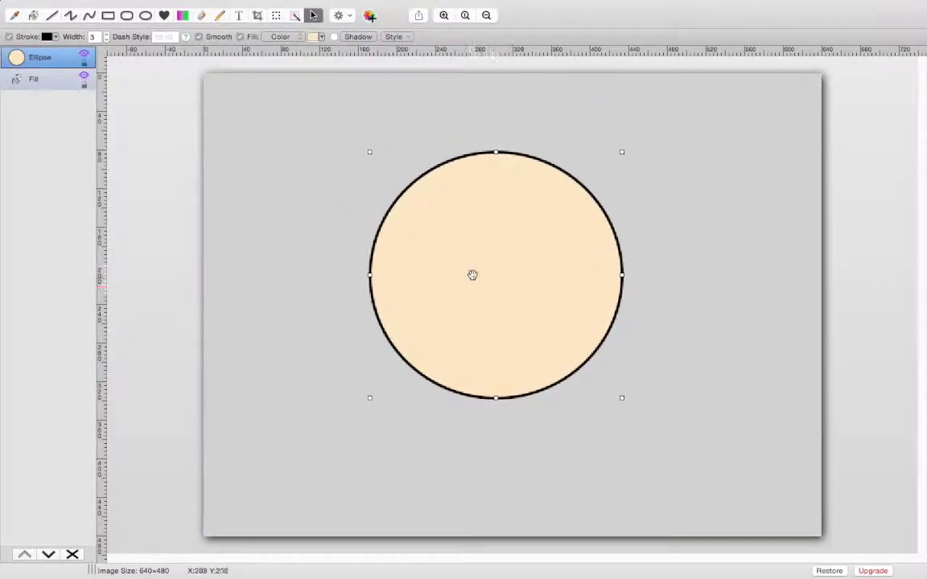
left_click_drag(364, 274, 328, 274)
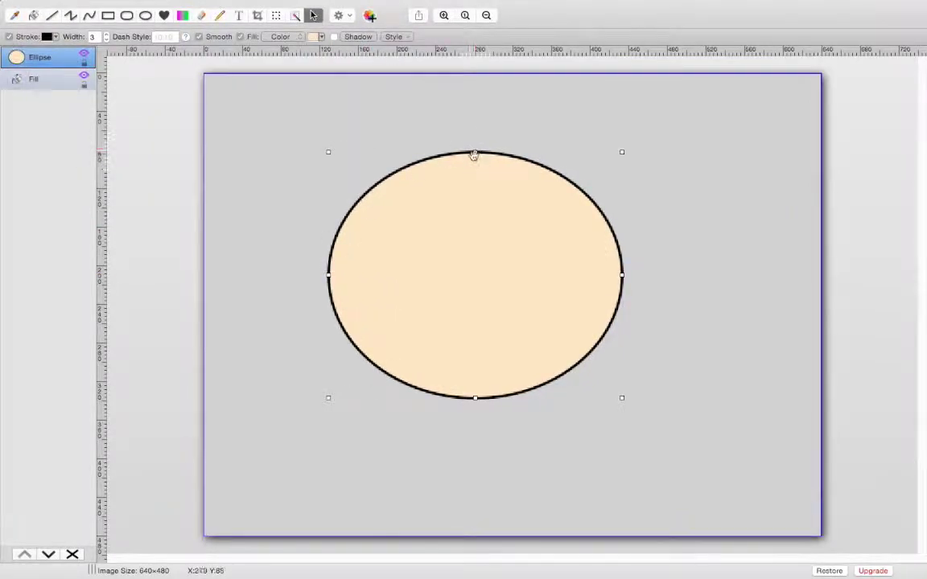
left_click_drag(475, 152, 465, 107)
left_click_drag(622, 252, 703, 252)
left_click_drag(515, 397, 515, 440)
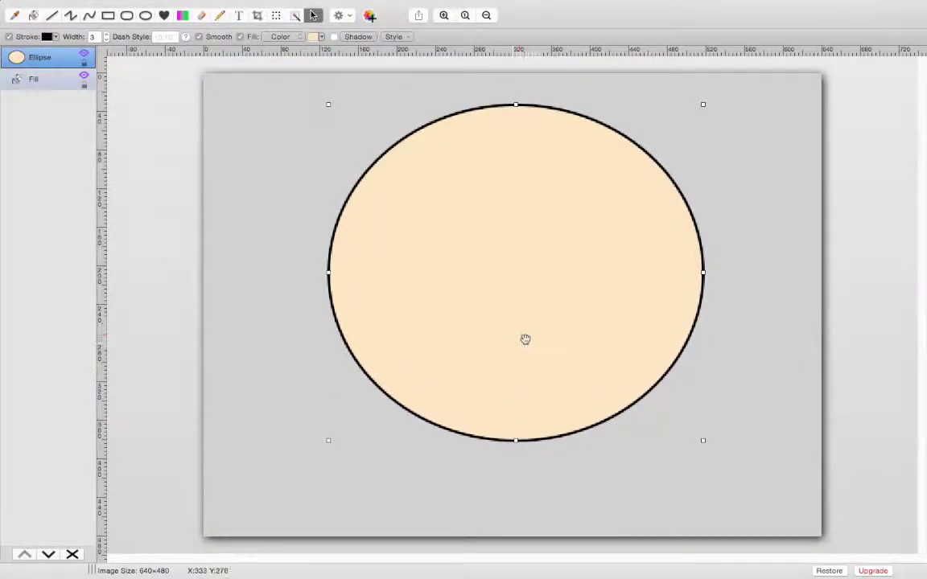
Draw the body's left edge curving from the head's underside to the canvas bottom, and an arched curve for the left arm's upper edge.
left_click(88, 16)
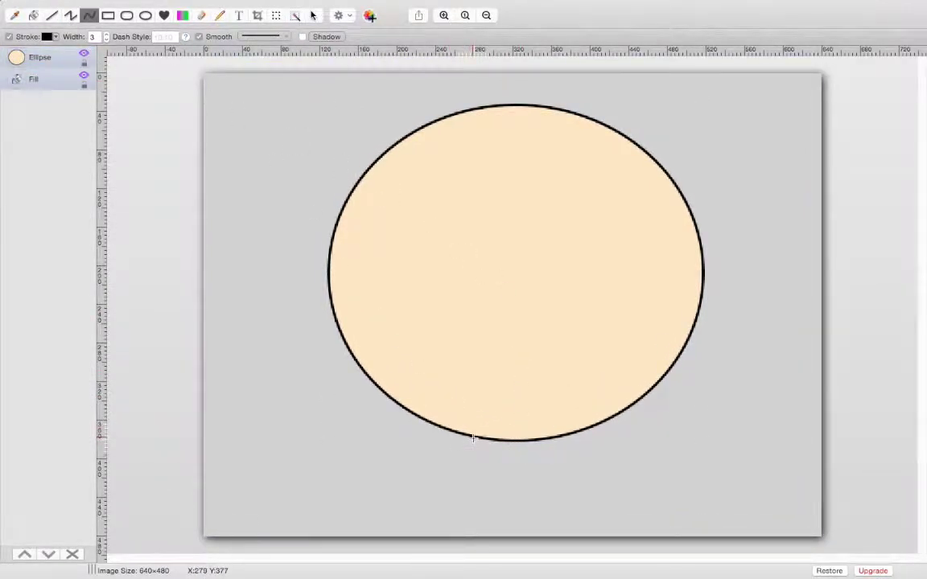
left_click_drag(496, 461, 499, 511)
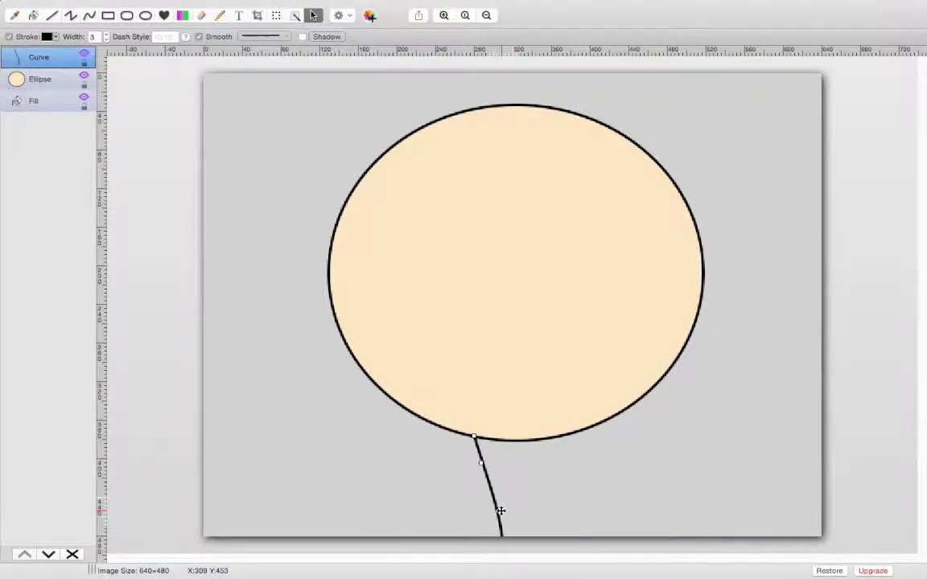
left_click(90, 16)
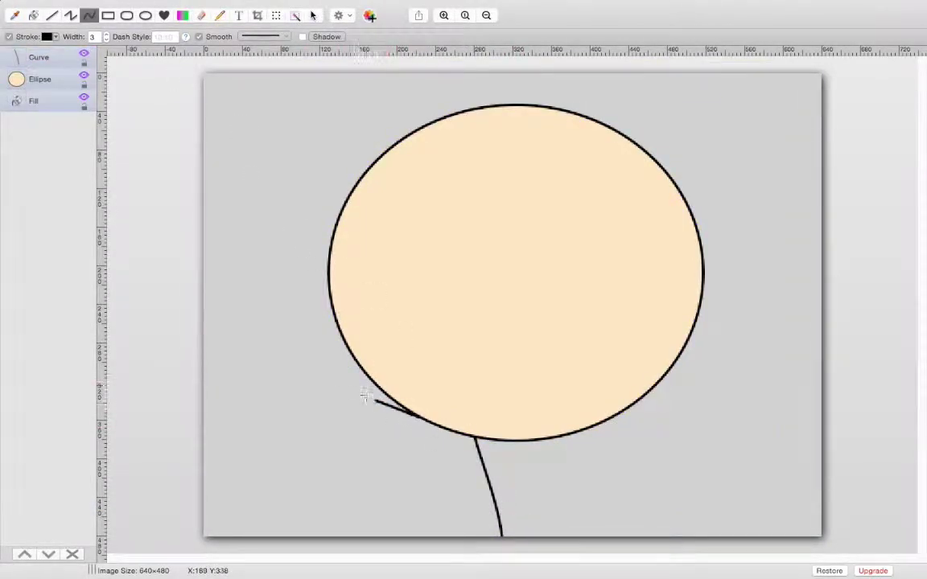
double_click(252, 432)
left_click_drag(293, 428, 286, 369)
left_click_drag(376, 424, 379, 394)
left_click_drag(252, 432, 225, 433)
Draw the left arm's lower edge as a curve from the arm's tip to the body line, with a rounded tip and slight upward bow.
left_click(90, 16)
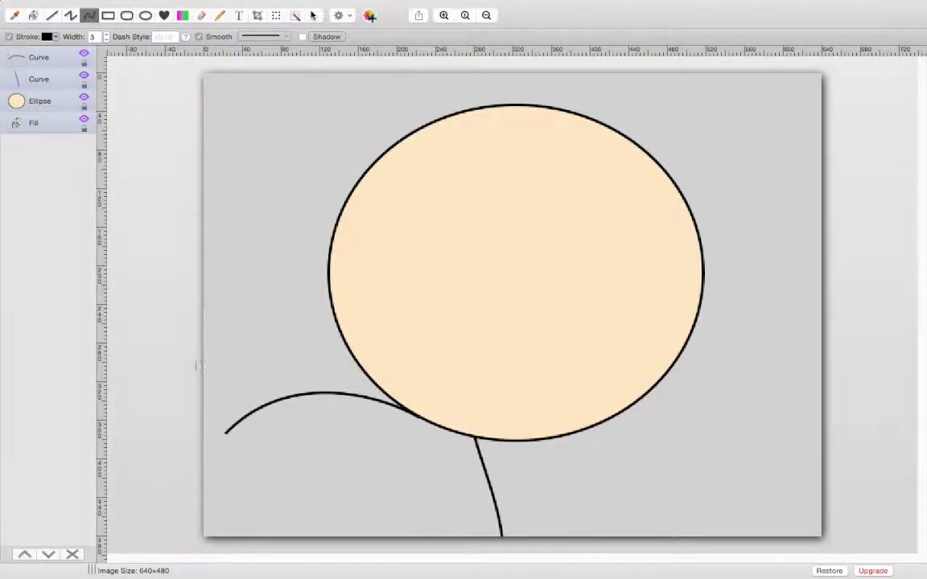
left_click_drag(248, 463, 472, 438)
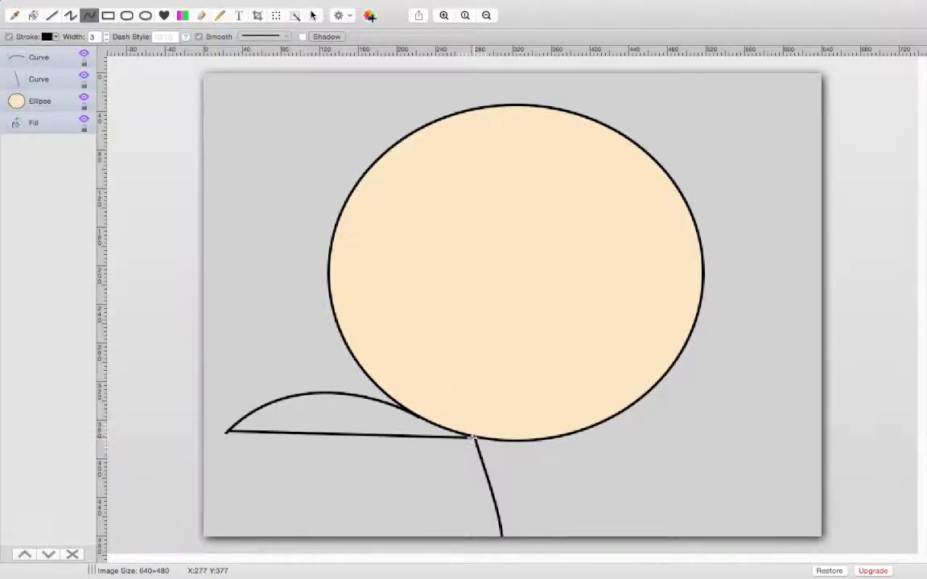
left_click_drag(408, 436, 352, 470)
left_click_drag(218, 451, 227, 471)
left_click_drag(354, 470, 307, 416)
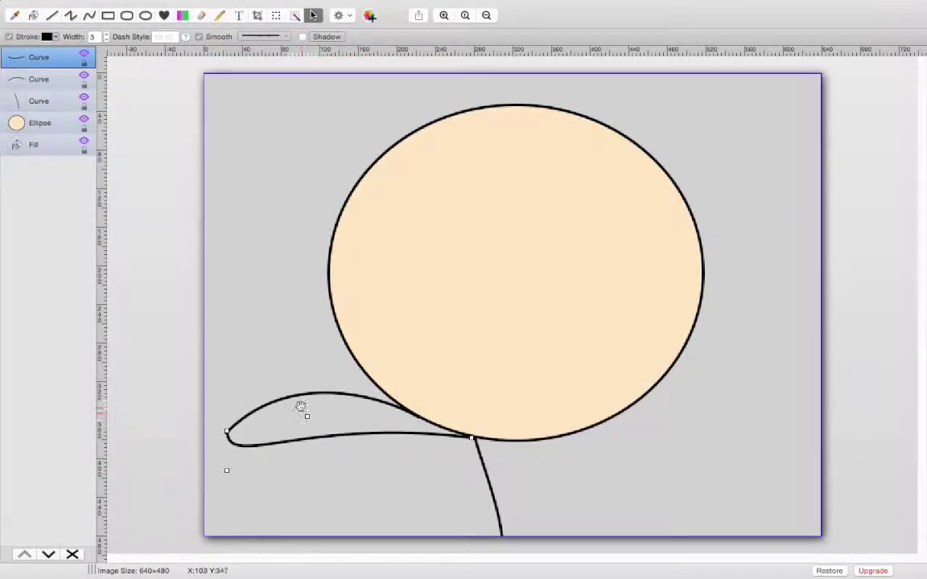
Draw the body's right edge curving from the head to the canvas bottom, and join the left arm's lower curve to the body line.
left_click(88, 16)
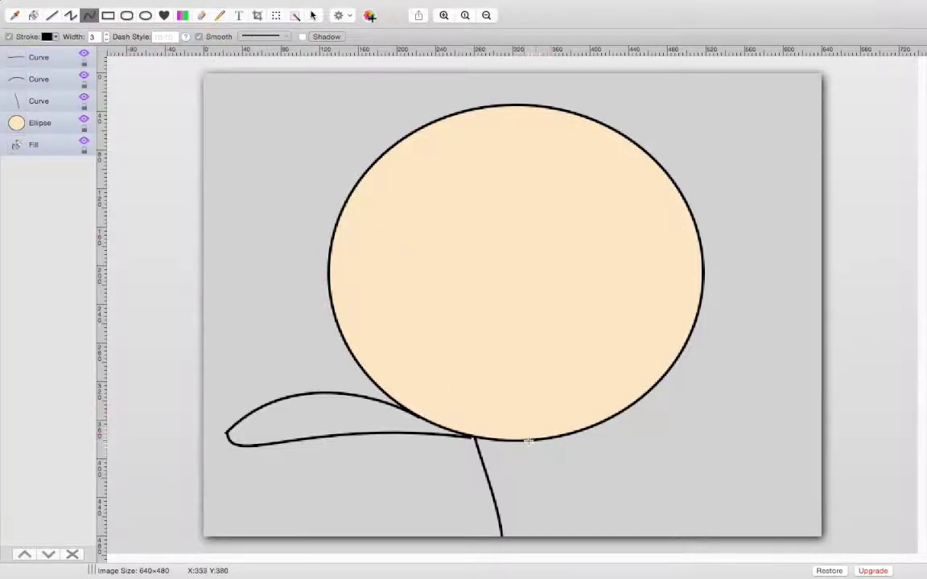
mouse_move(566, 506)
left_mouse_down()
mouse_move(573, 537)
mouse_move(568, 511)
mouse_move(576, 505)
left_mouse_up()
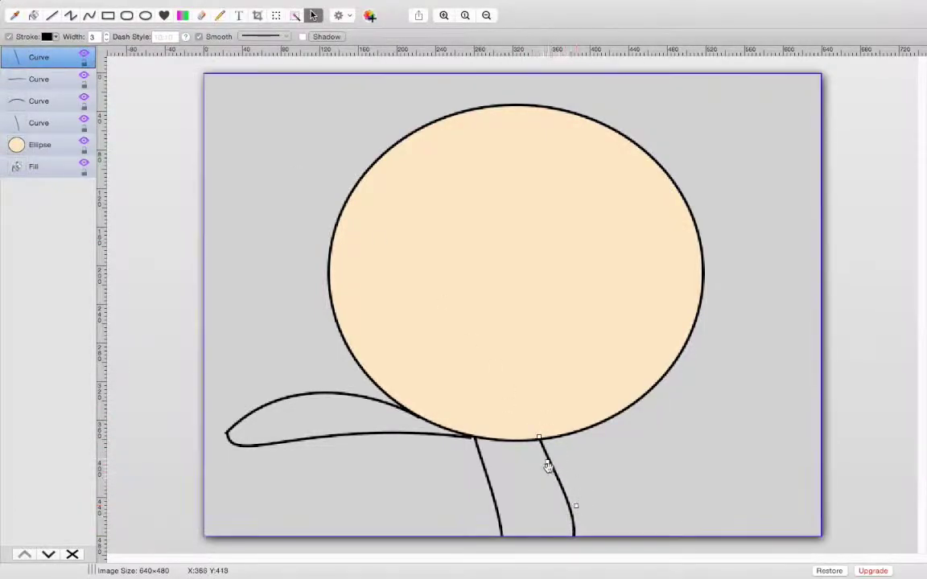
left_click(465, 438)
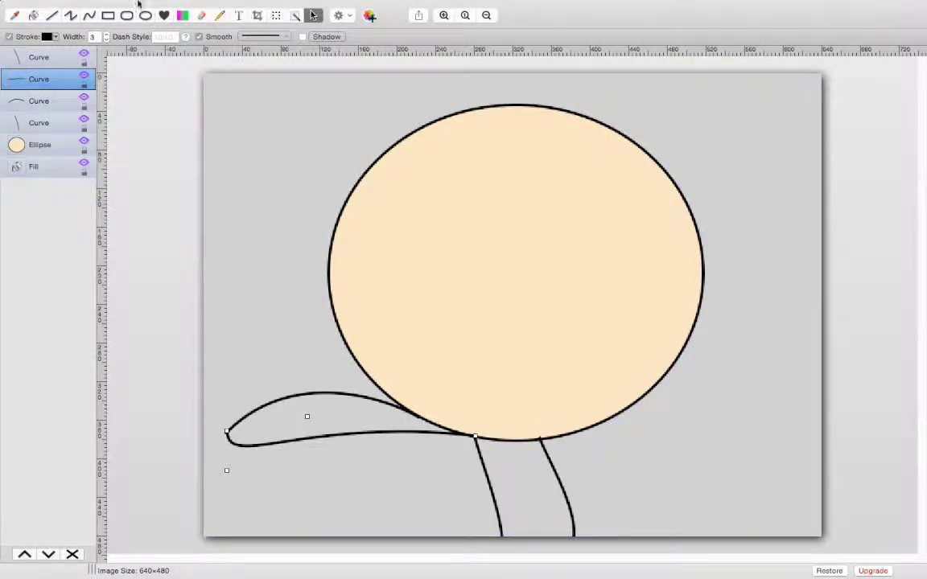
left_click(218, 16)
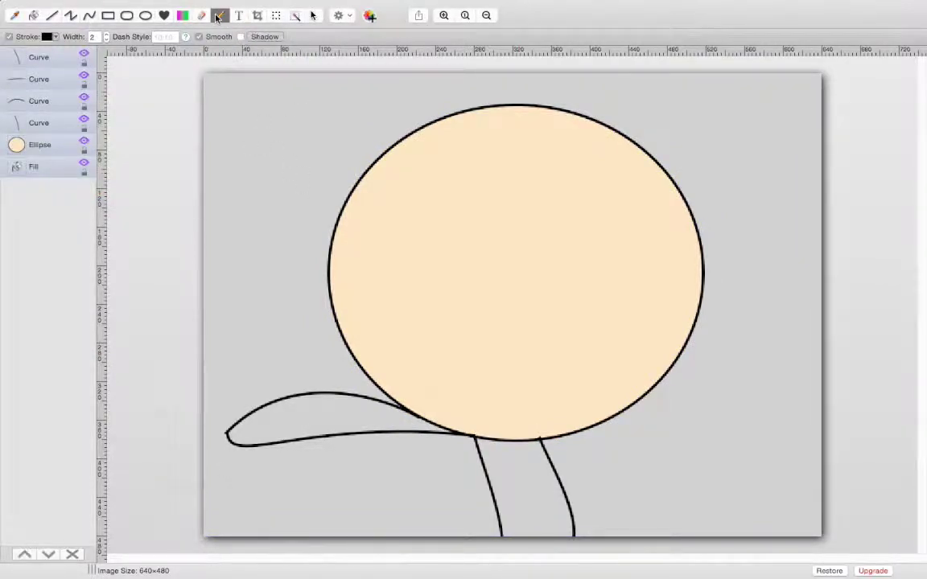
Draw the right arm's upper edge as an upward-bowed curve sloping down to the right from the head's lower edge.
left_click(89, 16)
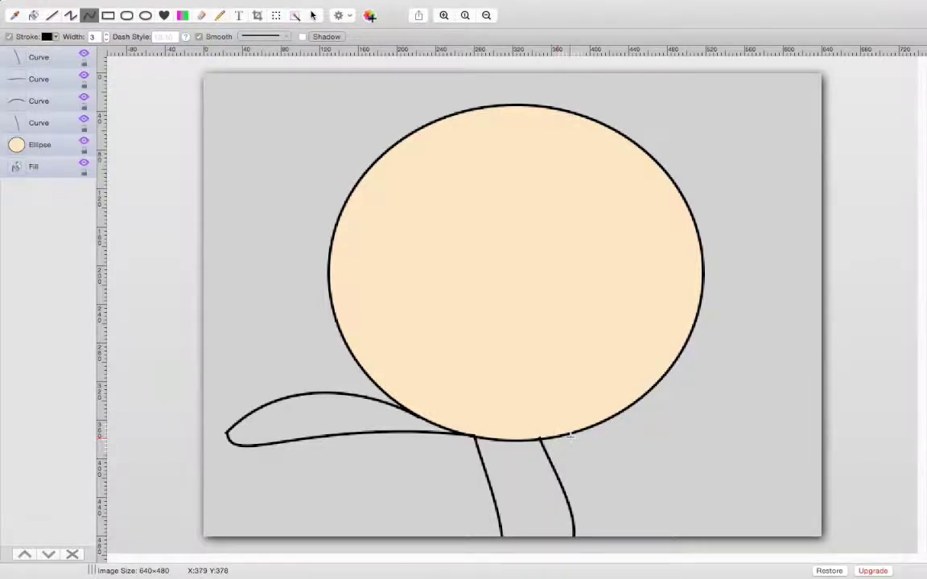
left_click_drag(611, 429, 703, 492)
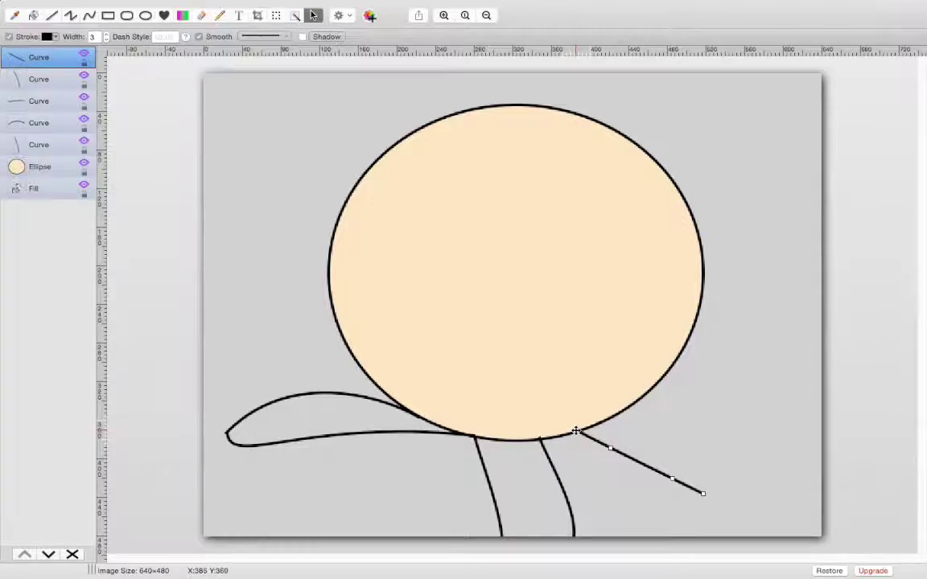
left_click_drag(612, 448, 642, 434)
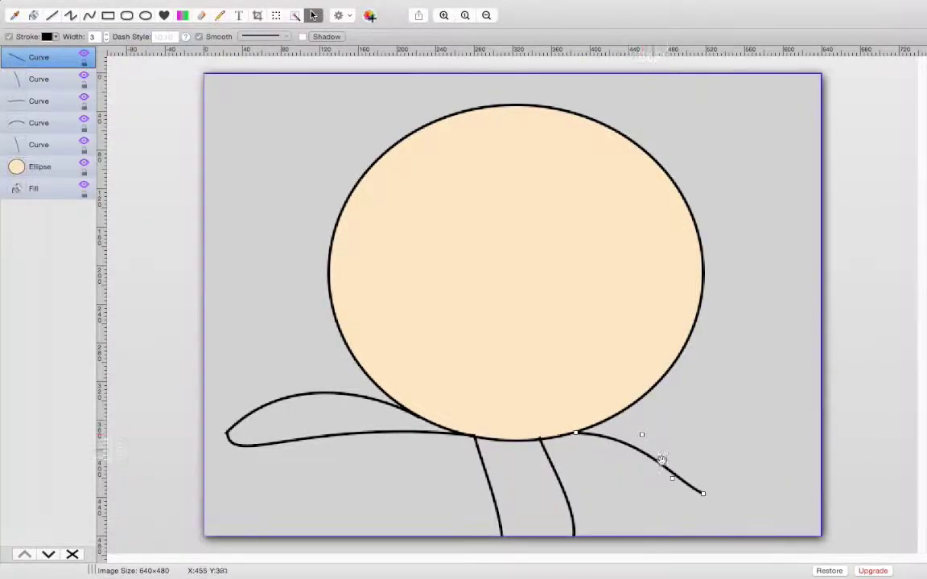
left_click(677, 475)
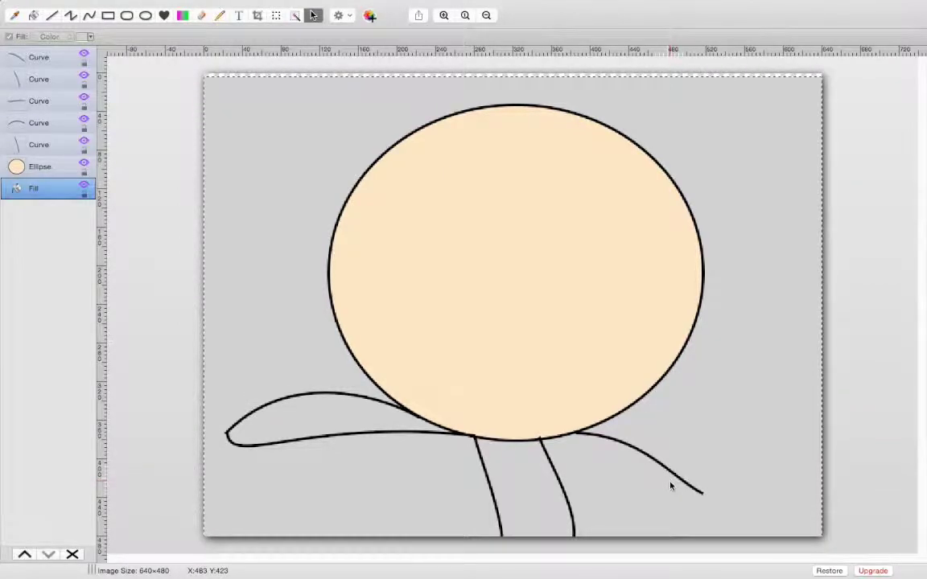
left_click(681, 481)
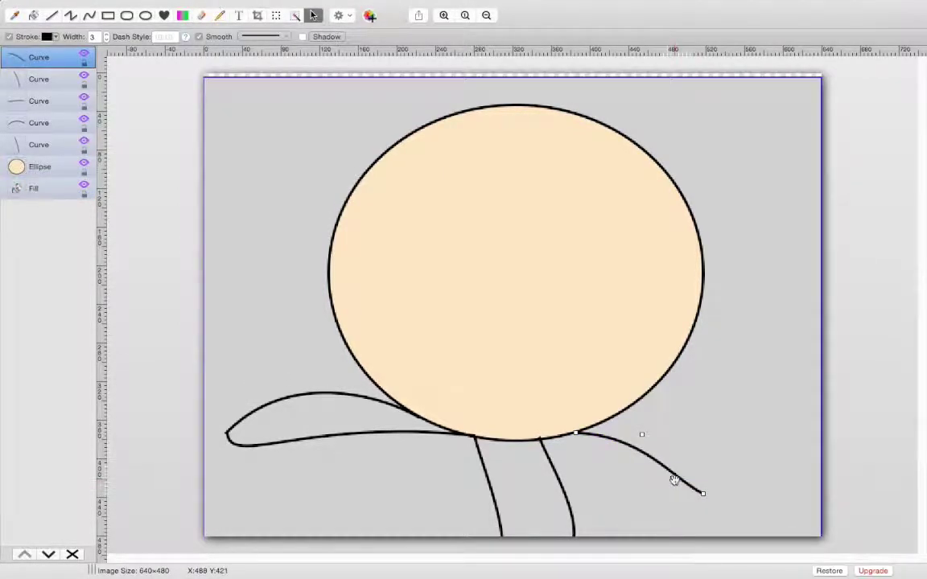
left_click_drag(702, 493, 697, 494)
Draw the right arm's lower edge as a downward-bowed curve from the arm's tip to the top of the body's right edge.
left_click(88, 15)
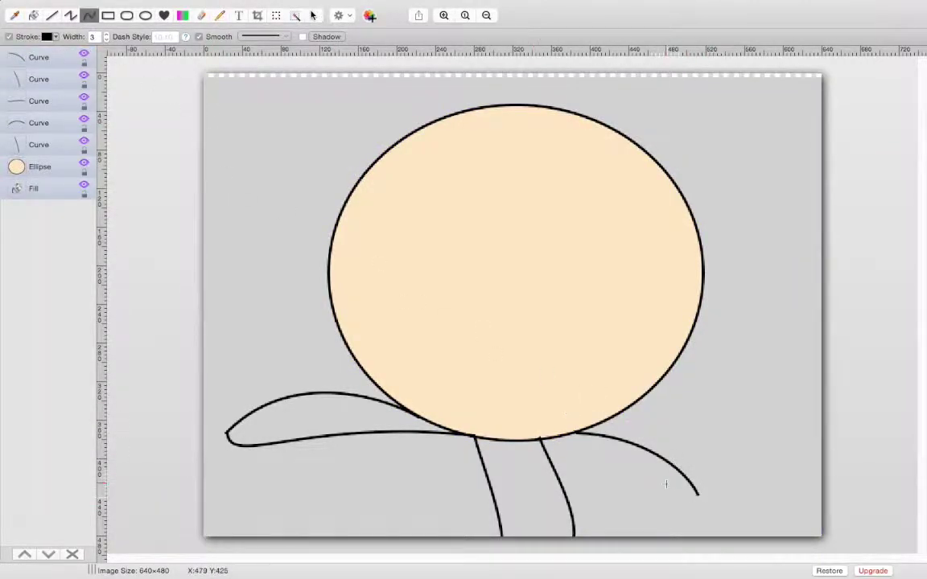
left_click_drag(657, 509, 543, 440)
left_click_drag(656, 480, 629, 518)
left_click_drag(590, 457, 580, 449)
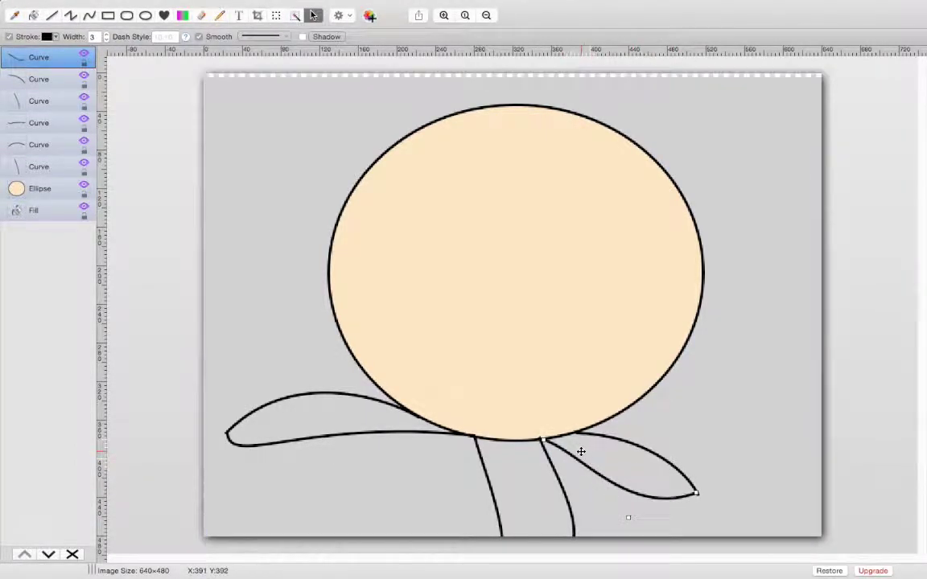
left_click_drag(696, 493, 695, 496)
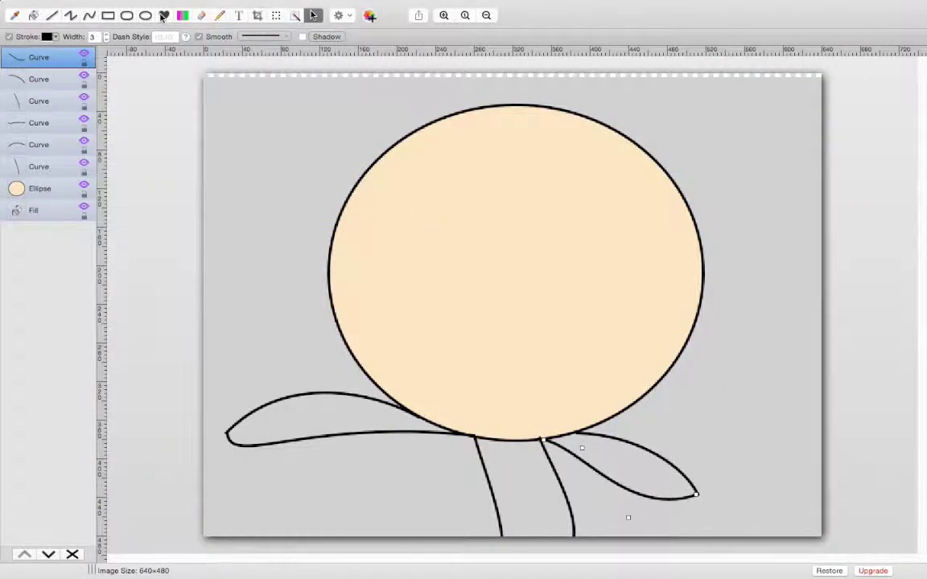
Fill the left arm, the body and the right arm with the head's light peach colour.
left_click(33, 15)
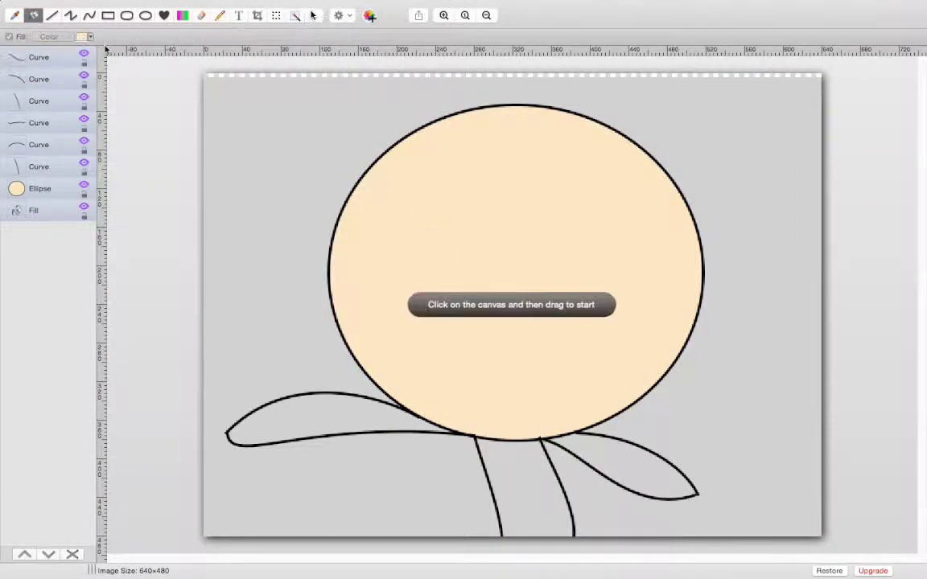
left_click(287, 418)
left_click(523, 482)
left_click(620, 460)
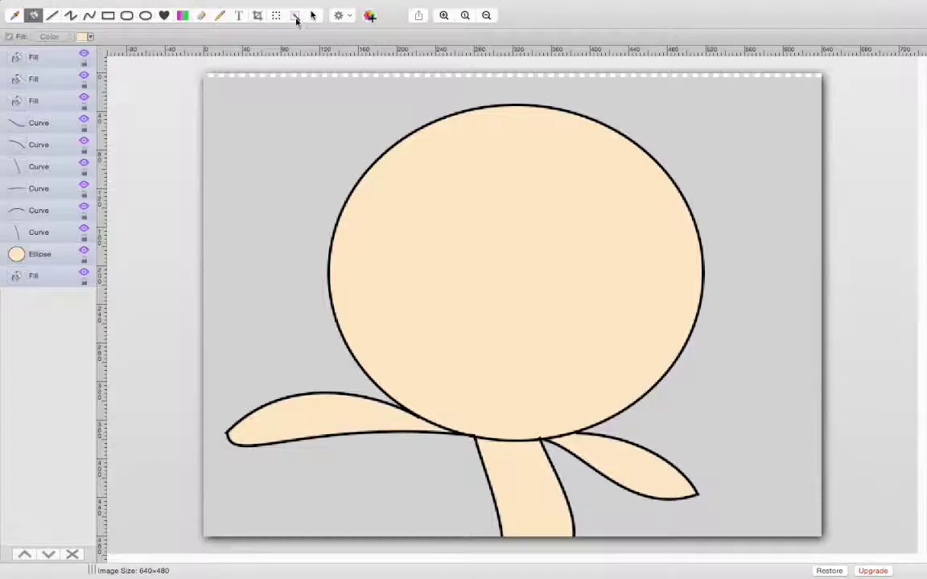
Move the grey background fill back up so it covers the canvas's upper edge.
left_click(312, 16)
left_click(302, 147)
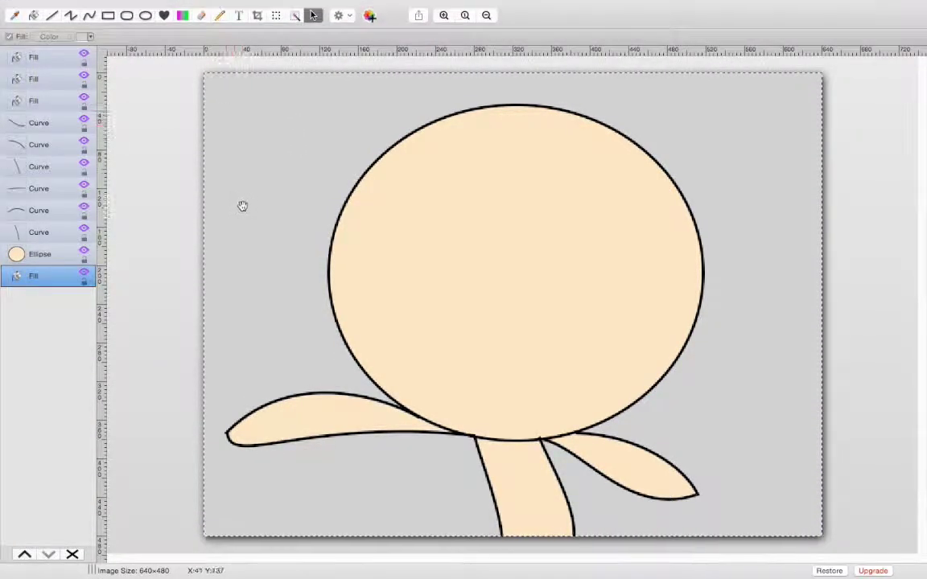
Sketch a freehand black line of width 2 across the head, rising from the left arm's joint to the head's right edge.
left_click(219, 15)
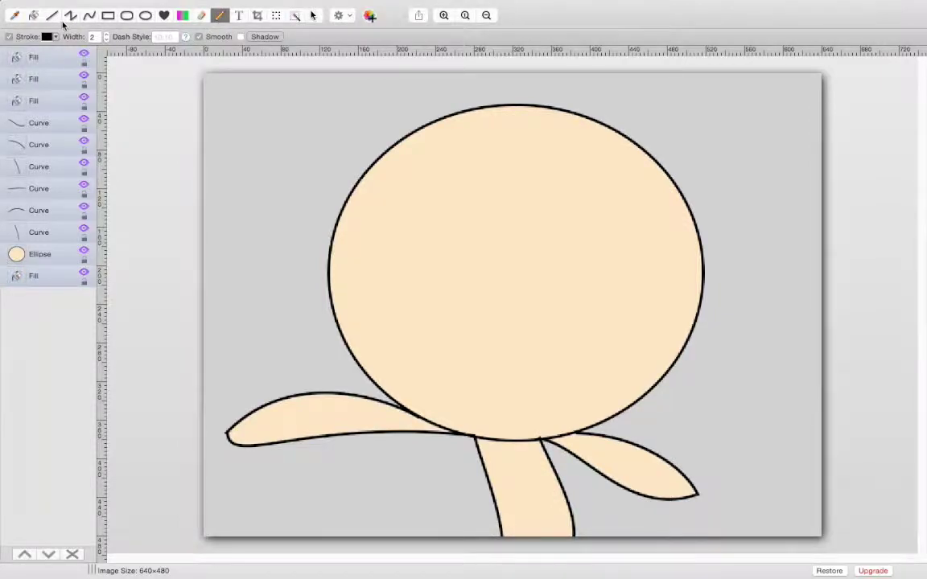
left_click(89, 15)
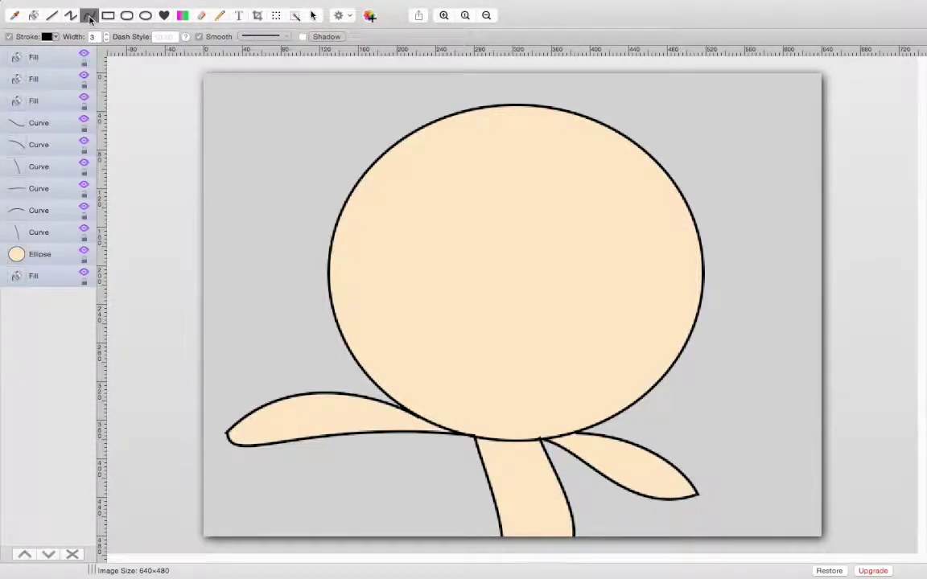
left_click(217, 15)
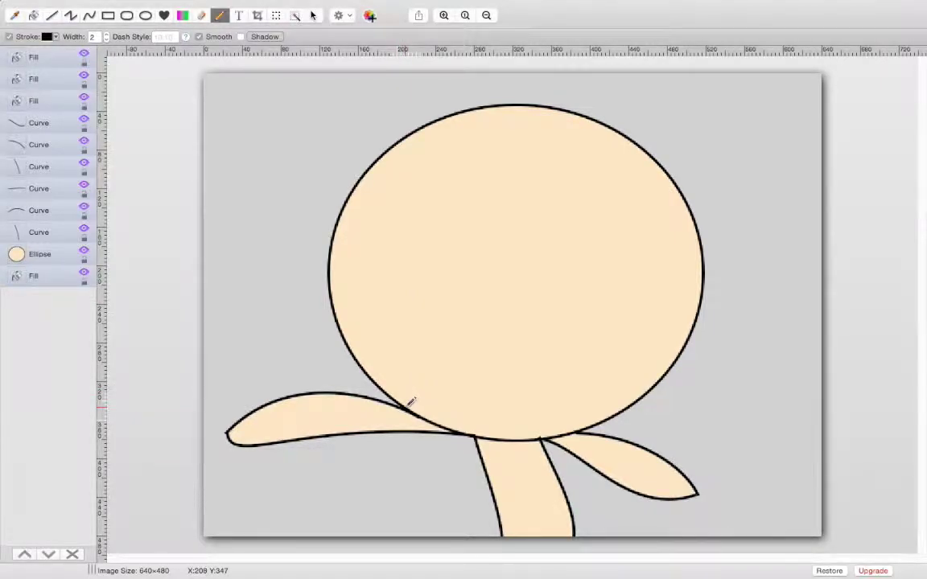
mouse_move(408, 405)
left_mouse_down()
mouse_move(594, 352)
mouse_move(650, 326)
mouse_move(680, 298)
left_mouse_up()
left_click_drag(702, 266, 703, 267)
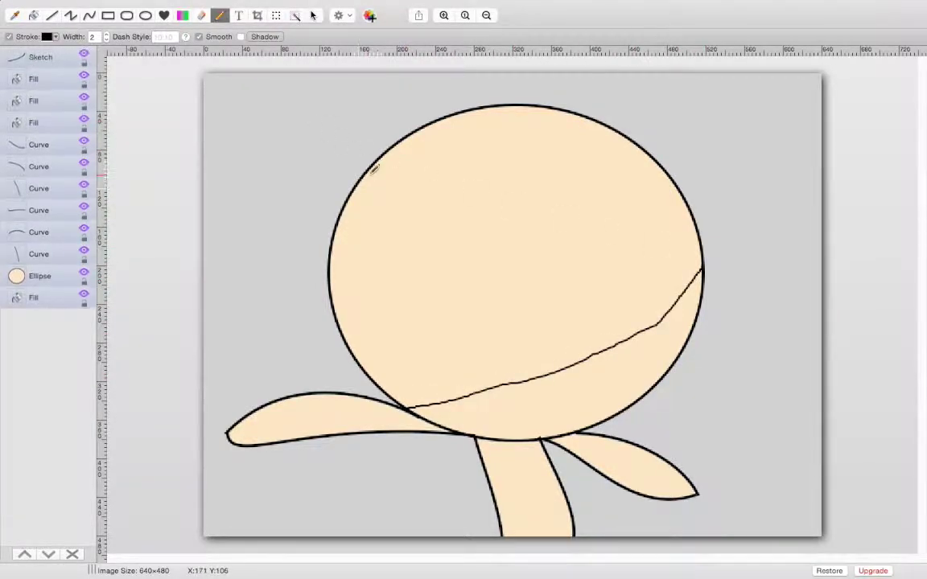
Sketch a rounded hair outline off the head's left side, with an inward hook near its lower end, meeting the head at both ends.
mouse_move(369, 160)
left_mouse_down()
mouse_move(315, 138)
mouse_move(266, 146)
mouse_move(237, 175)
left_mouse_up()
left_click_drag(231, 254, 279, 322)
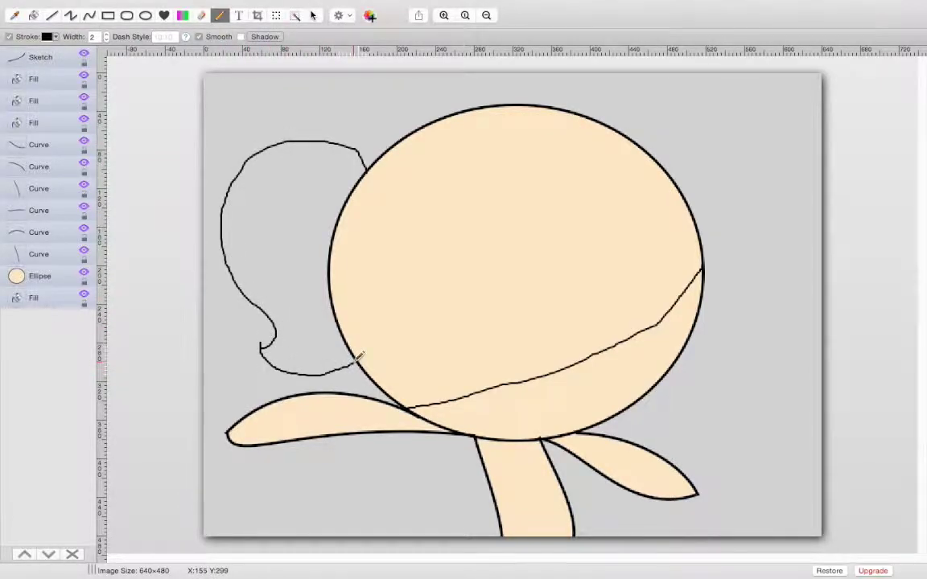
left_click_drag(358, 356, 357, 359)
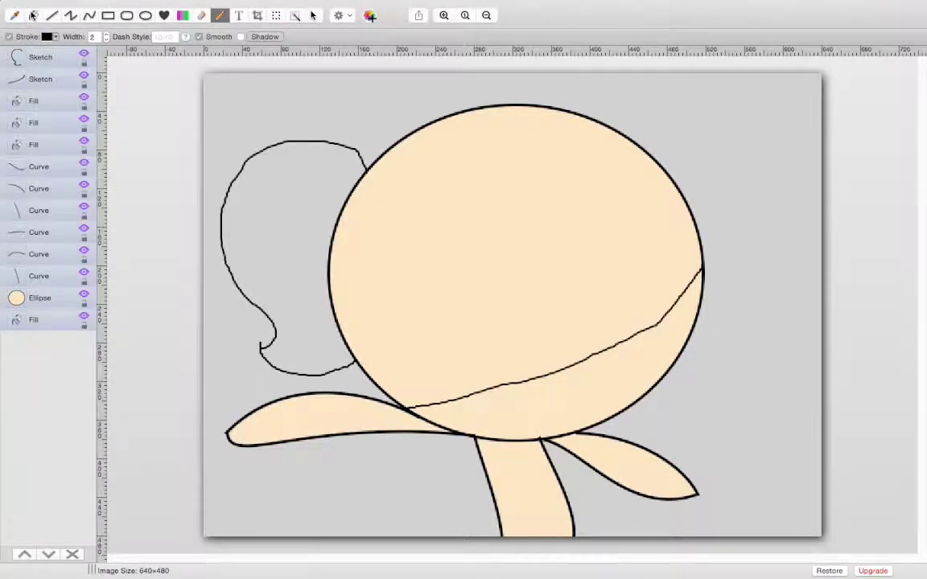
Fill the hair shape beside the head with bright yellow-green.
left_click(33, 16)
left_click(83, 37)
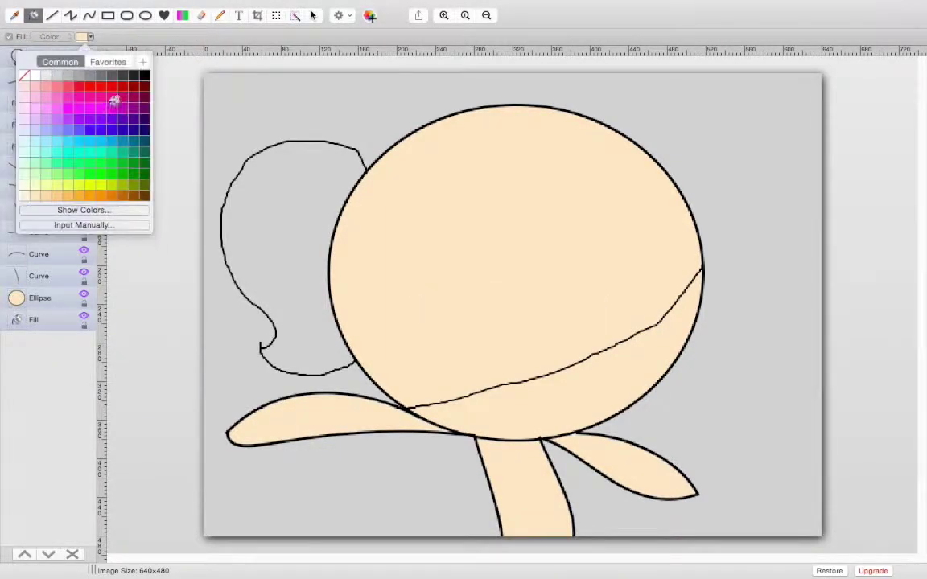
left_click(107, 181)
left_click(233, 201)
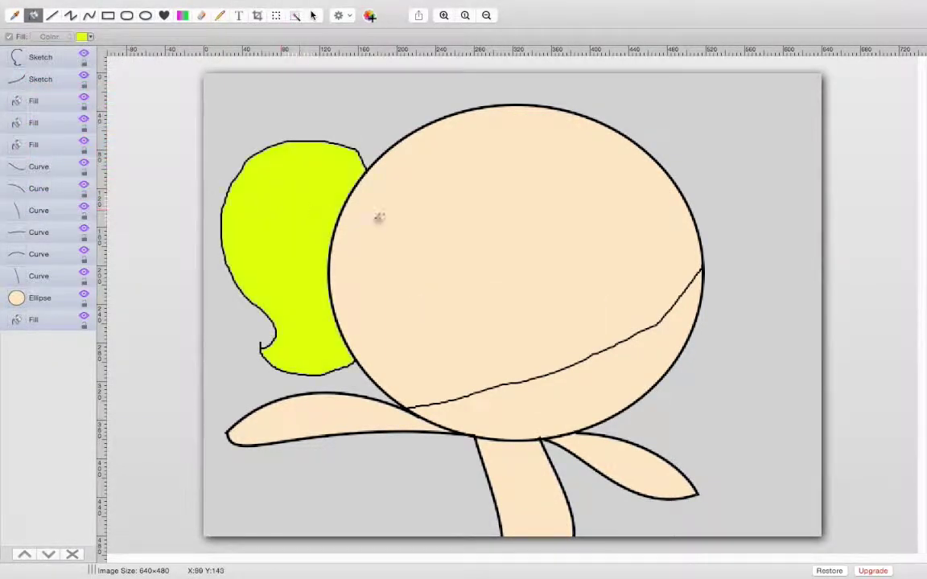
Fill the part of the head above the hairline with the same bright yellow-green.
left_click(356, 210)
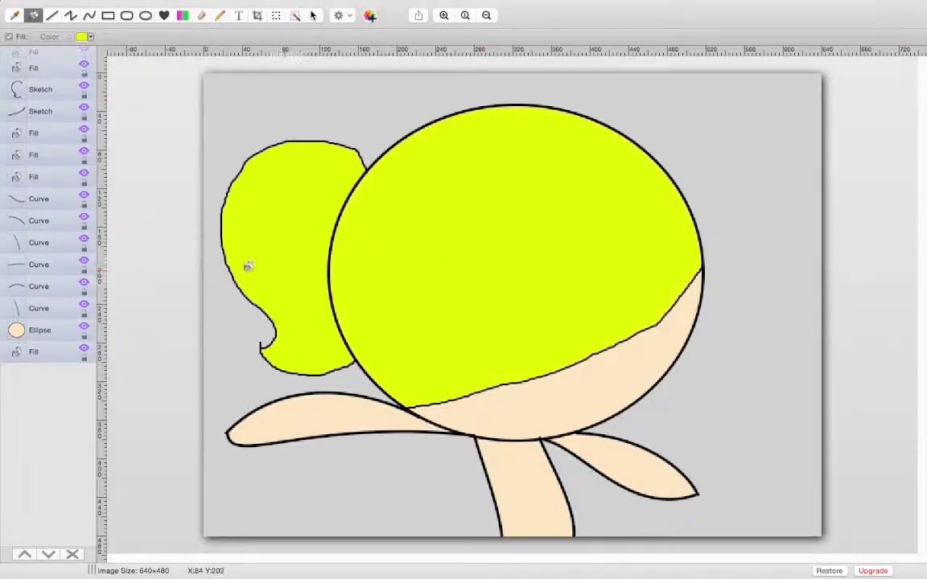
Draw a width-2 black curve below the hairline, from the head's lower-left outline up toward the hairline, and bow it downward.
left_click(89, 16)
mouse_move(552, 384)
left_mouse_down()
mouse_move(503, 385)
mouse_move(455, 402)
mouse_move(432, 423)
left_mouse_up()
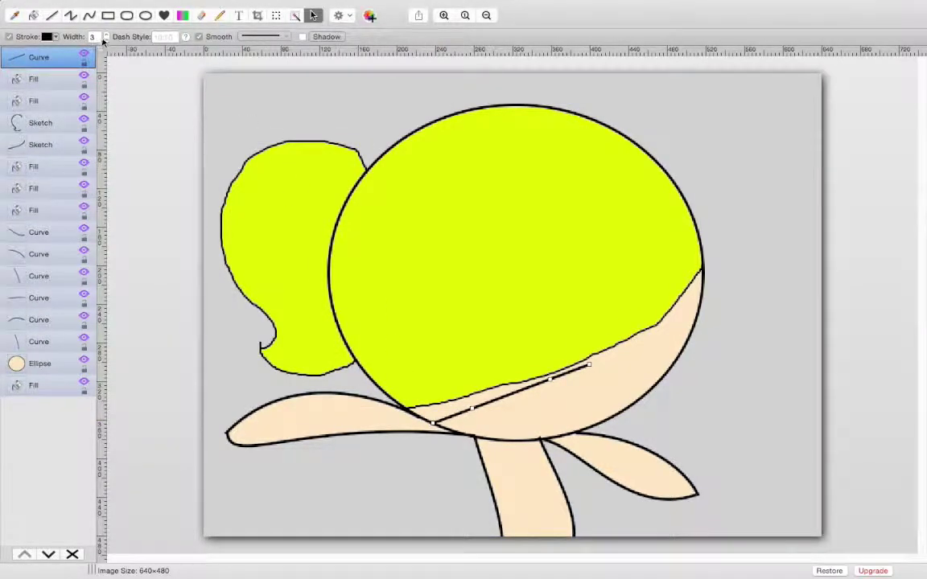
left_click(106, 40)
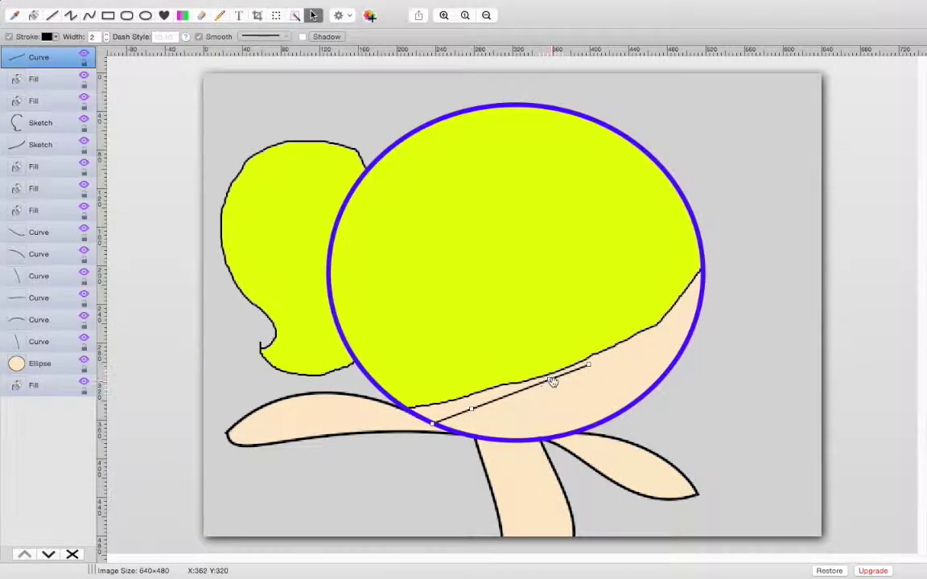
left_click_drag(551, 378, 562, 399)
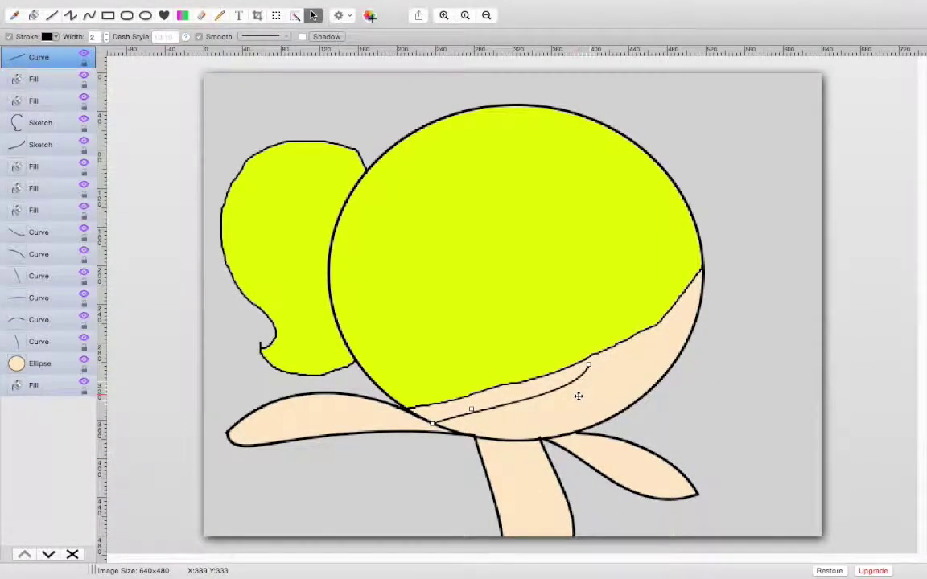
left_click_drag(472, 410, 482, 421)
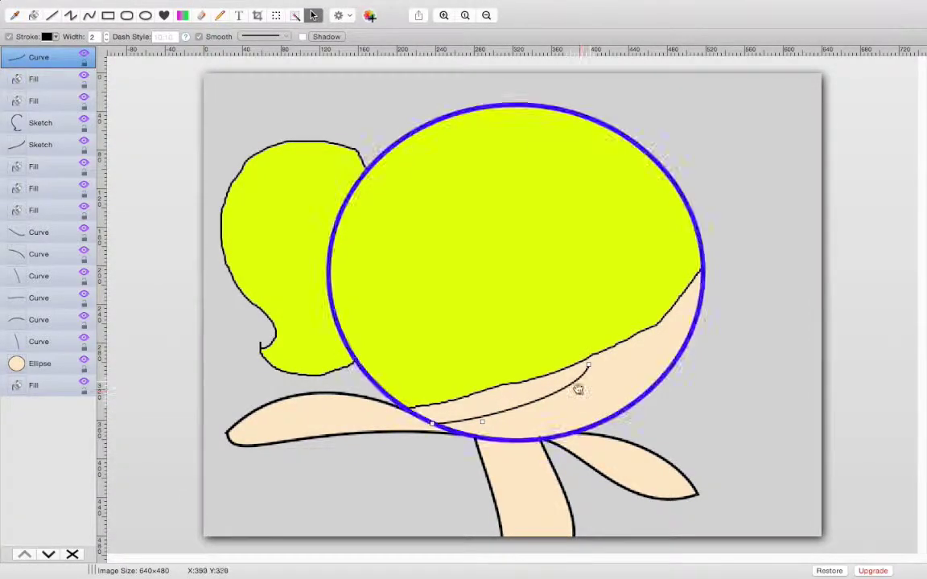
Draw a curve from near the upper end of the new face curve down to the head's lower outline, bulging to the right.
left_click(89, 16)
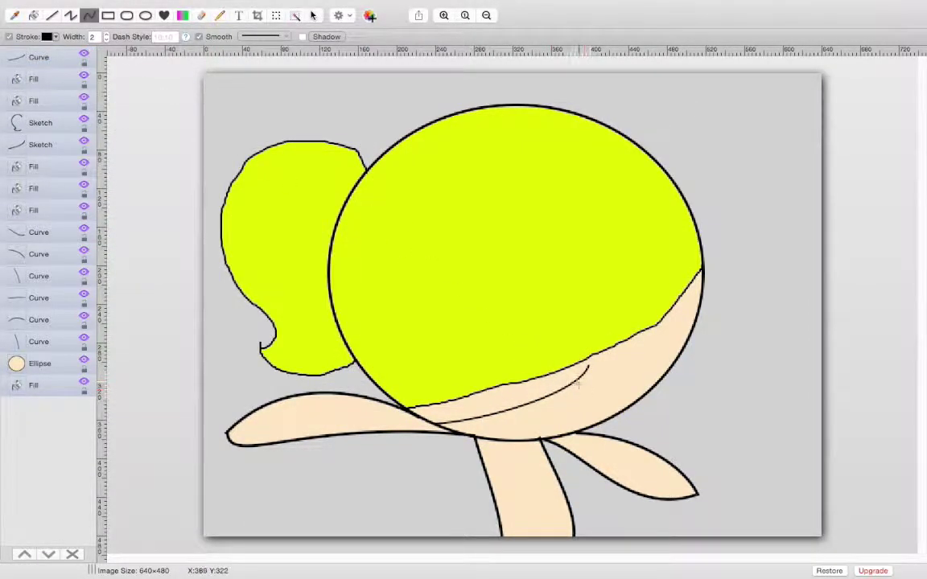
left_click_drag(596, 417, 595, 425)
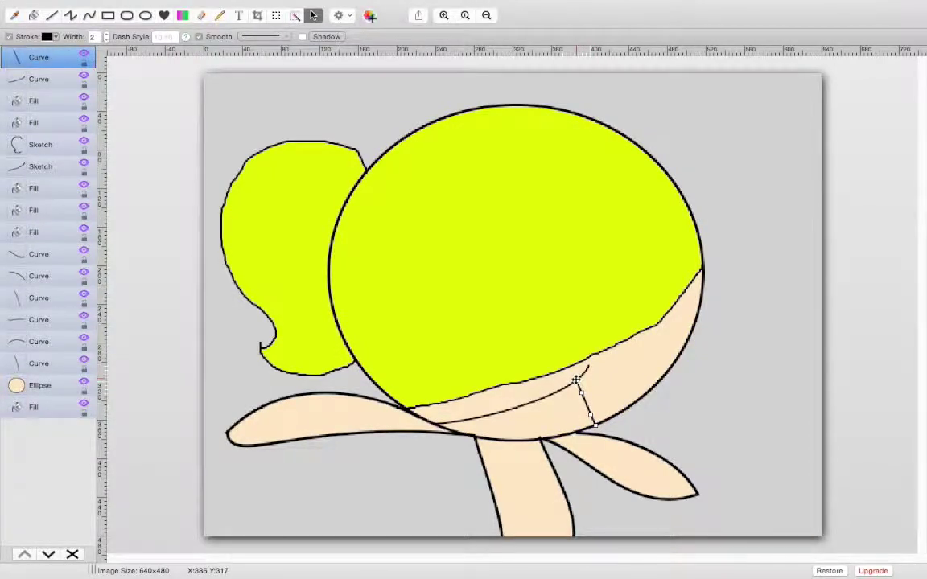
left_click_drag(582, 394, 606, 390)
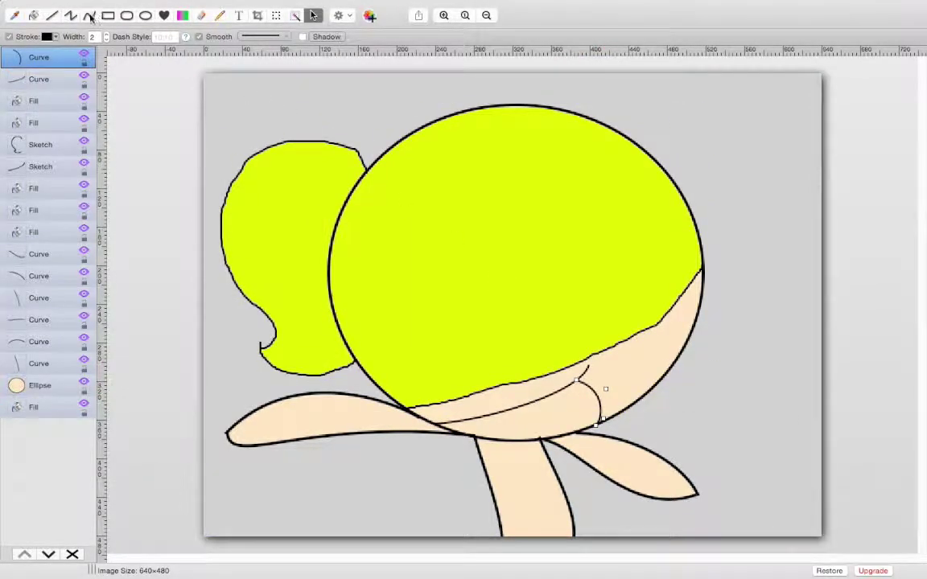
Draw another arc from the middle of the face curve down to the head's lower outline above the body, bulging to the left.
left_click(89, 16)
left_click(449, 15)
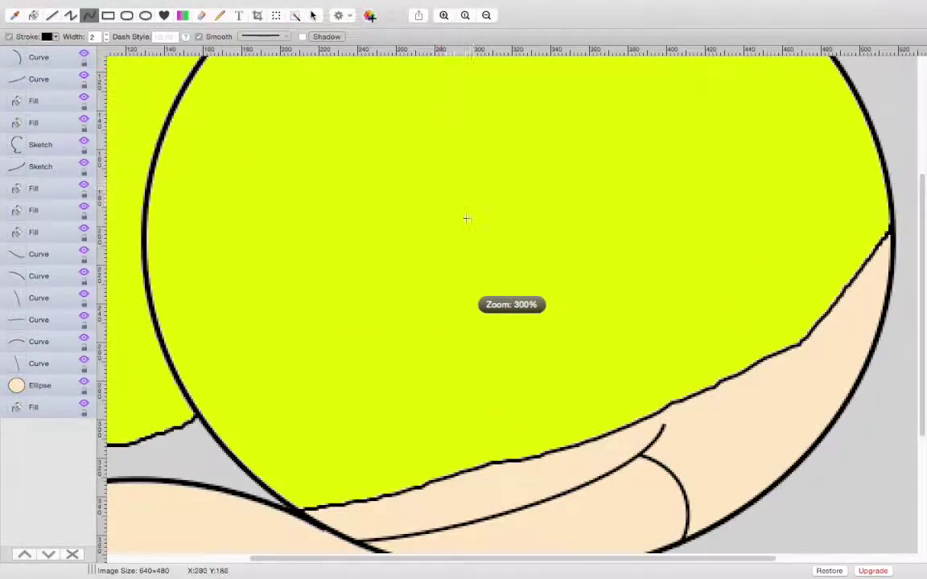
left_click(526, 348)
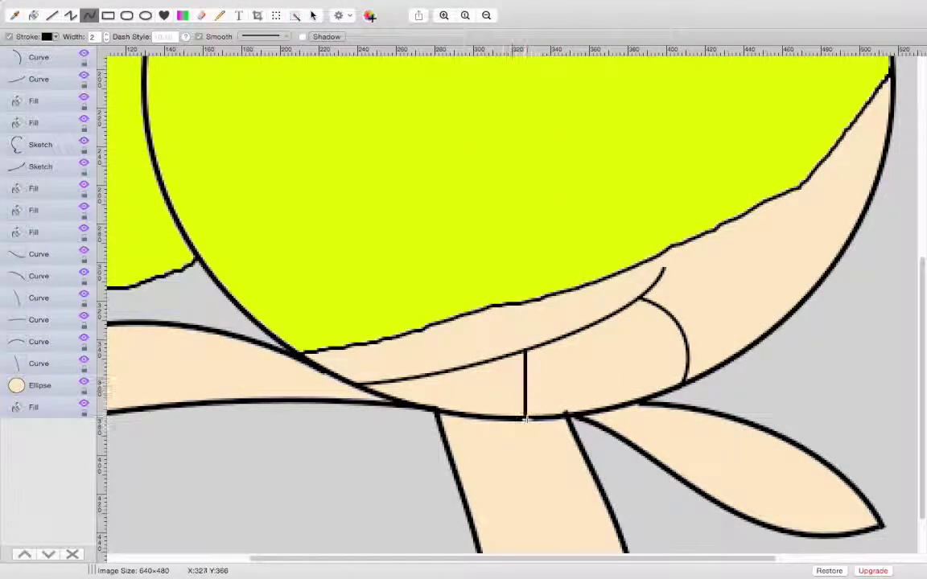
left_click(533, 418)
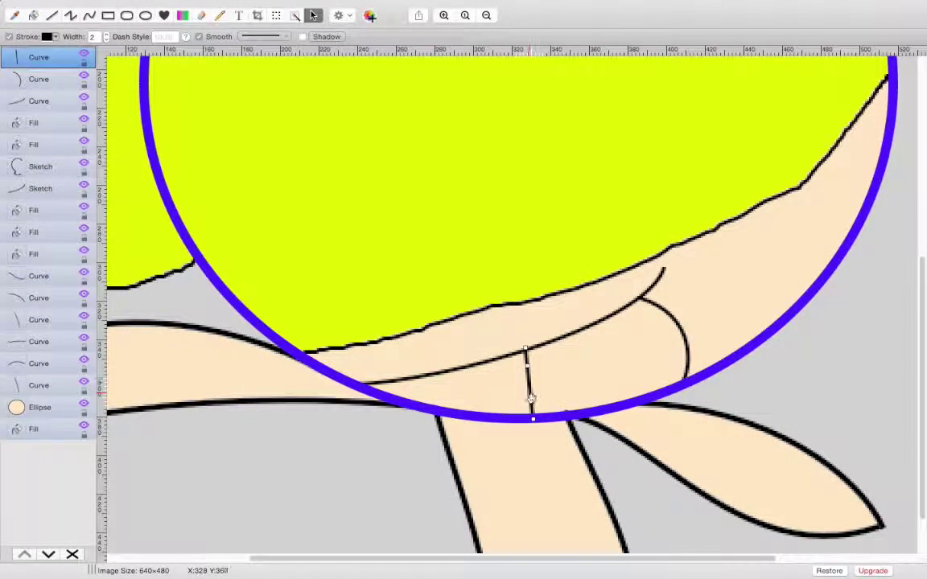
left_click_drag(530, 385, 489, 396)
left_click_drag(528, 366, 481, 372)
Draw a left-bulging arc between the two existing arcs, from the face curve to the head's outline, to enclose a rounded eye shape.
left_click(89, 15)
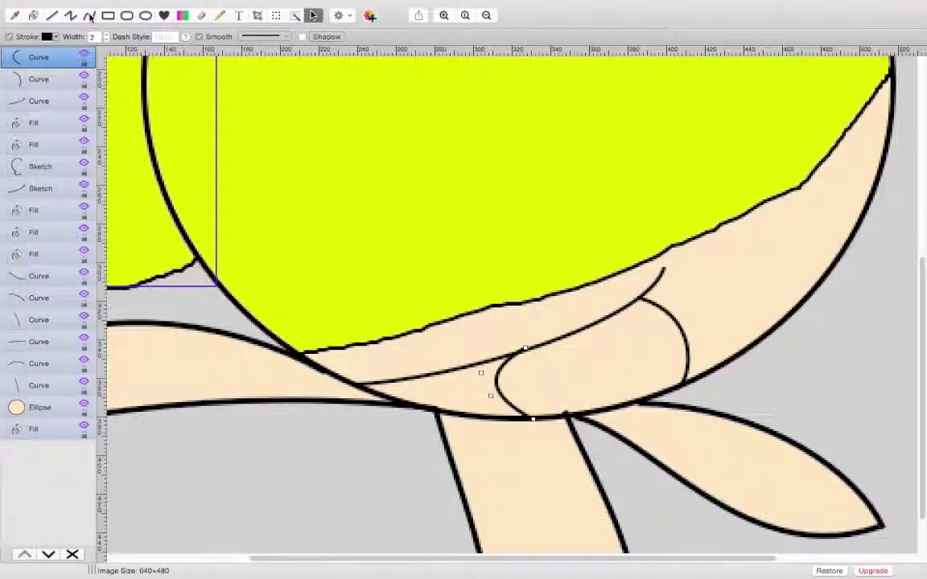
left_click_drag(623, 341, 591, 372)
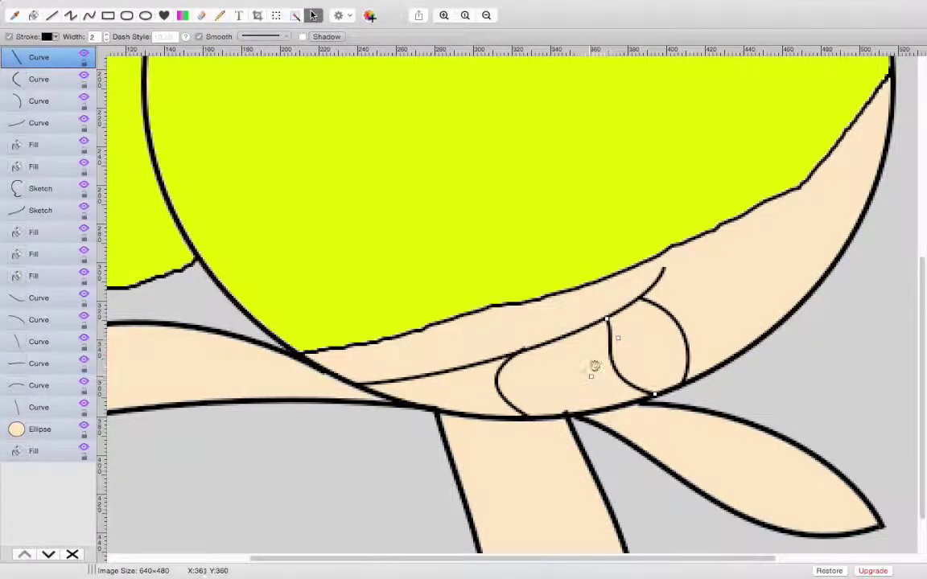
Draw a short upward-bowed curve to the right of the eye arcs, just inside the head's lower-right outline.
scroll(587, 347, "down", 3)
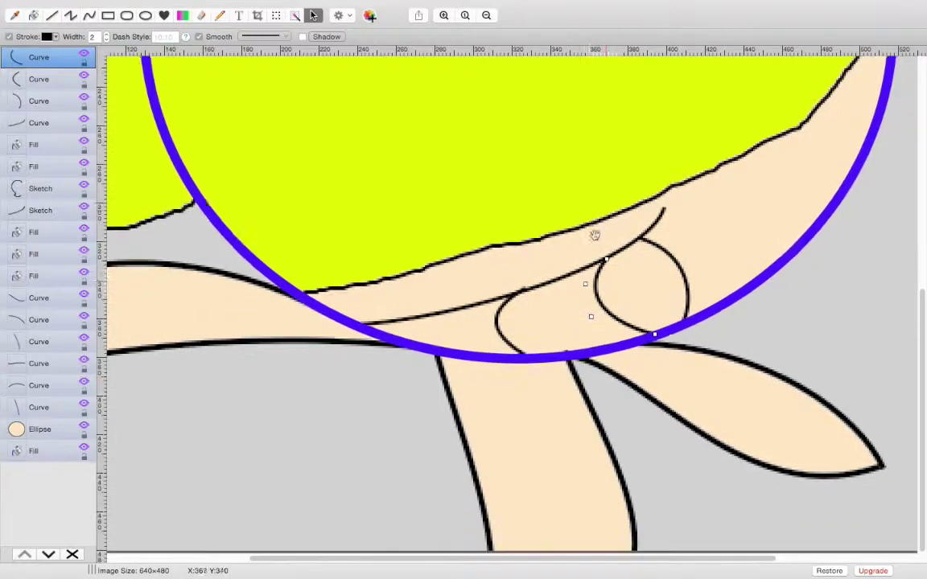
left_click(89, 15)
left_click_drag(722, 277, 764, 264)
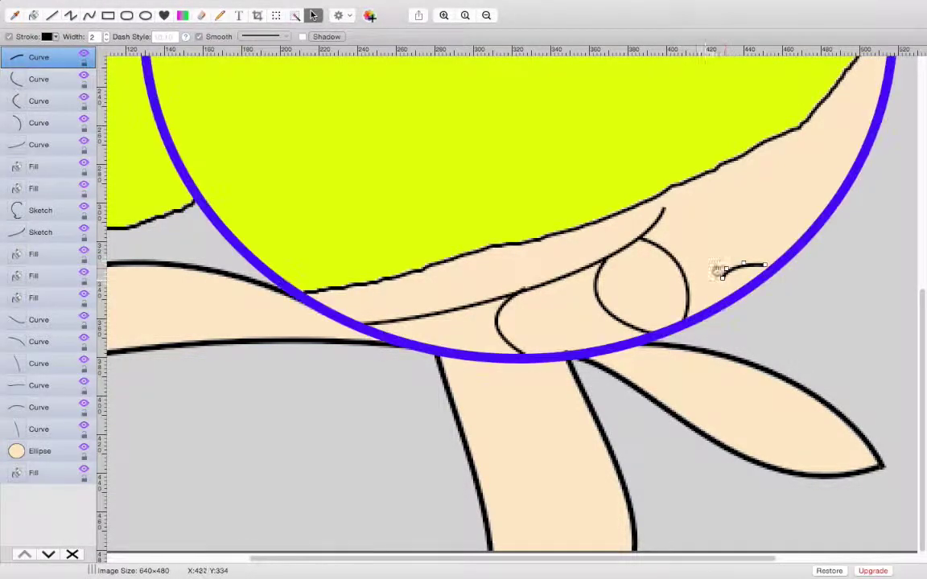
Draw a curve across the upper body between its two side outlines, sagging downward.
mouse_move(445, 558)
left_mouse_down()
mouse_move(434, 559)
mouse_move(441, 560)
left_mouse_up()
scroll(442, 561, "right", 2)
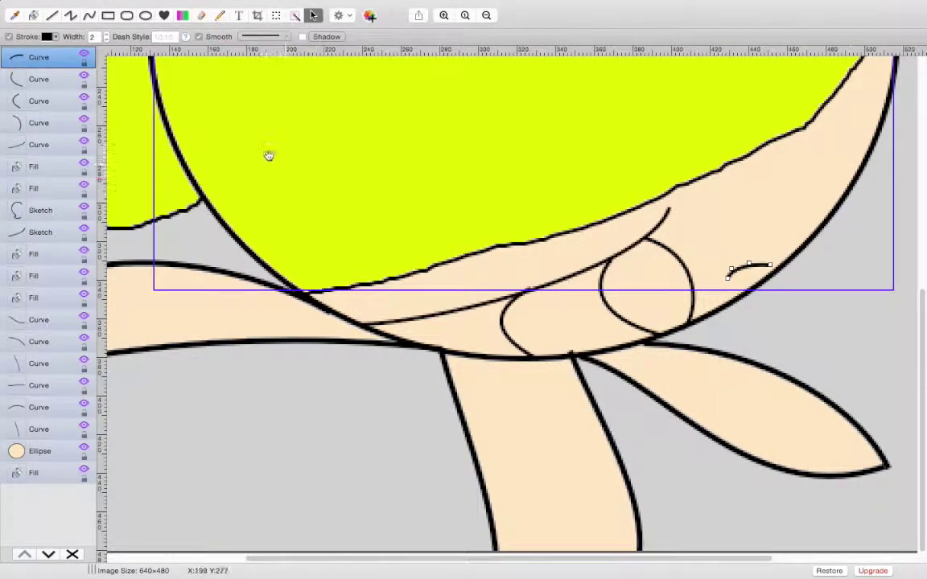
left_click(90, 16)
mouse_move(472, 442)
left_mouse_down()
mouse_move(562, 441)
mouse_move(602, 420)
left_mouse_up()
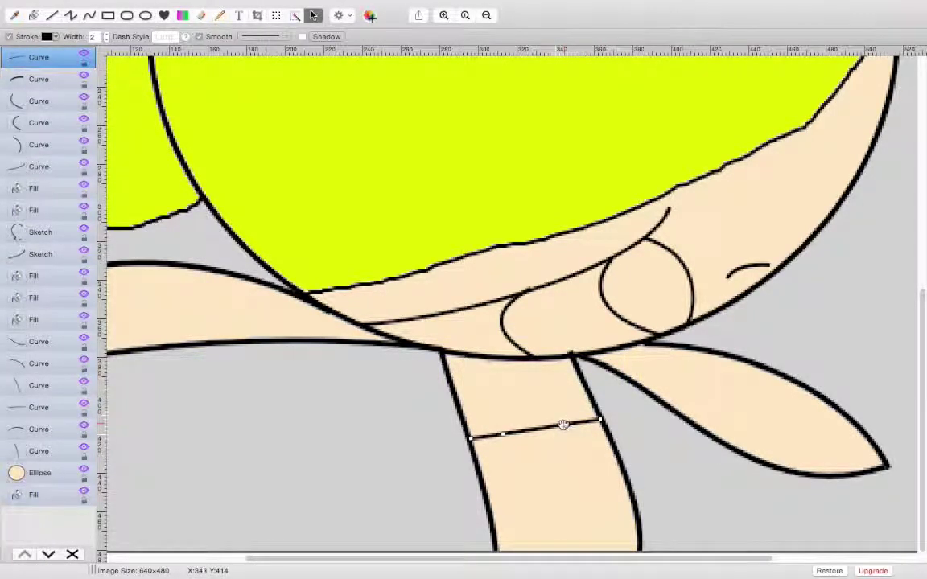
left_click_drag(566, 424, 548, 441)
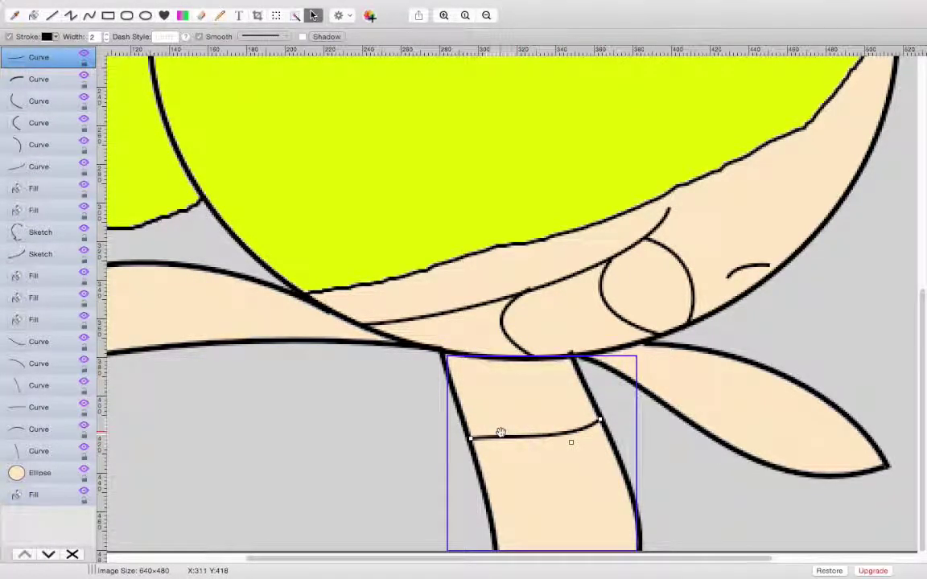
Draw a second downward-sagging curve across the body near the canvas's lower edge, spanning both side outlines.
left_click(87, 19)
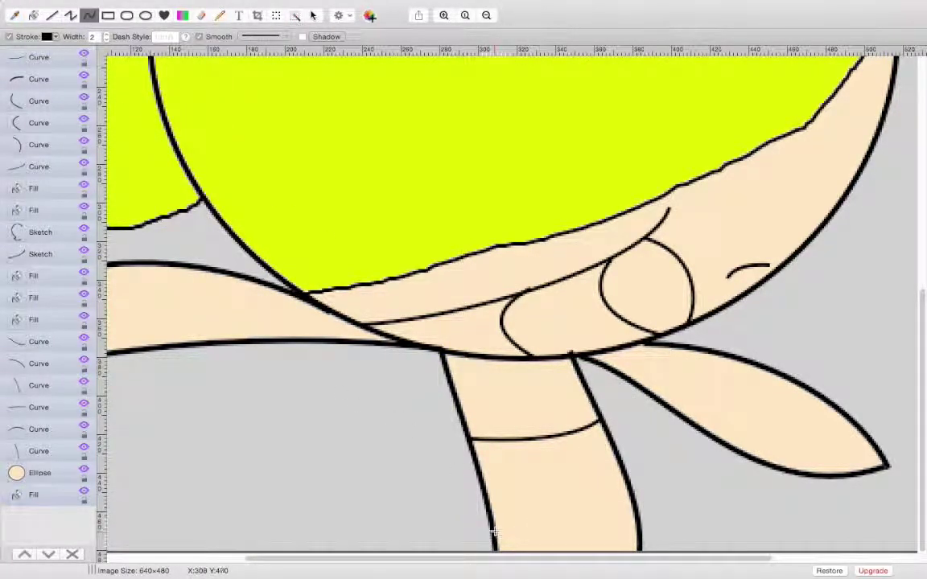
mouse_move(495, 524)
left_mouse_down()
mouse_move(649, 514)
mouse_move(596, 545)
left_mouse_up()
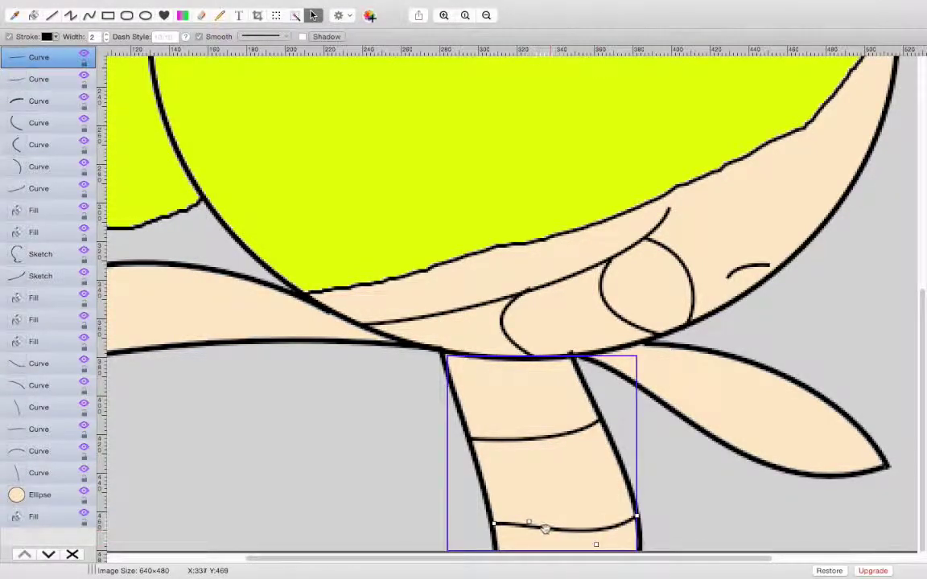
left_click_drag(530, 522, 517, 530)
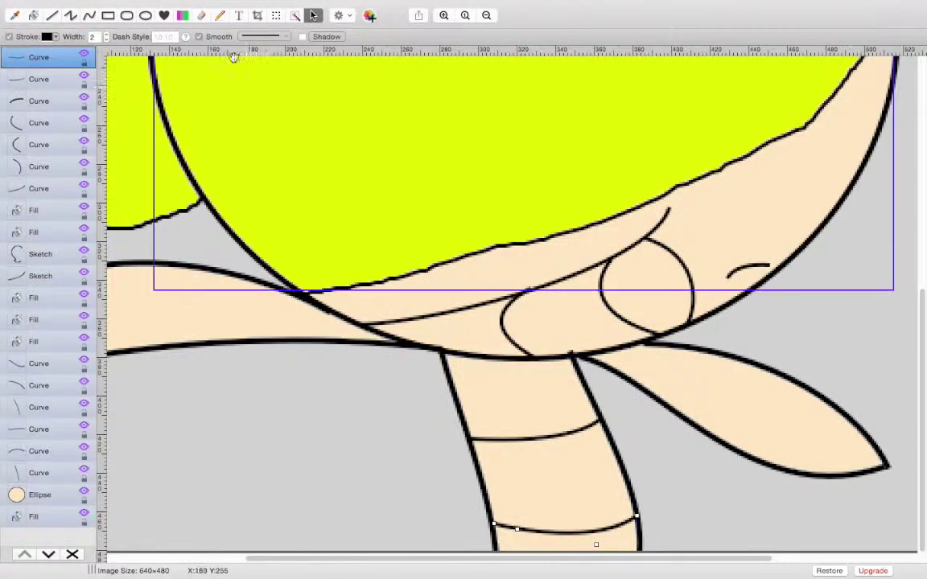
mouse_move(169, 4)
left_click(764, 370)
left_click(672, 330)
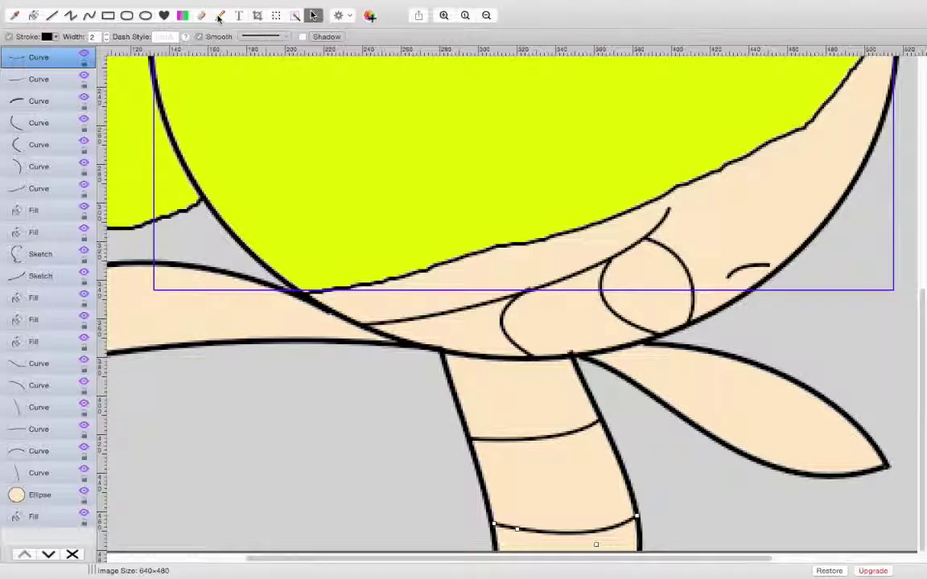
Draw three short joined segments on the body between the two crosswise curves, forming the angular left side of a small mark.
left_click(89, 15)
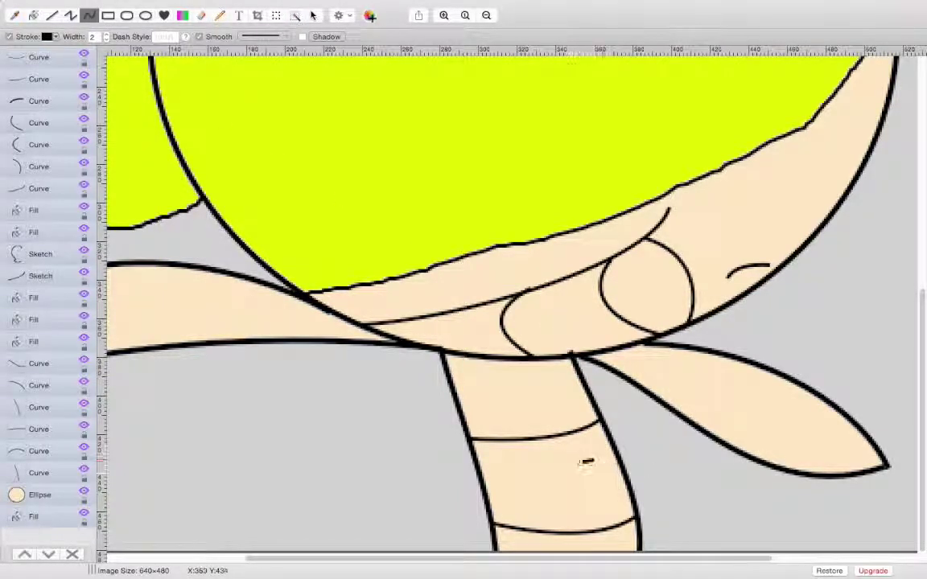
left_click_drag(594, 460, 577, 474)
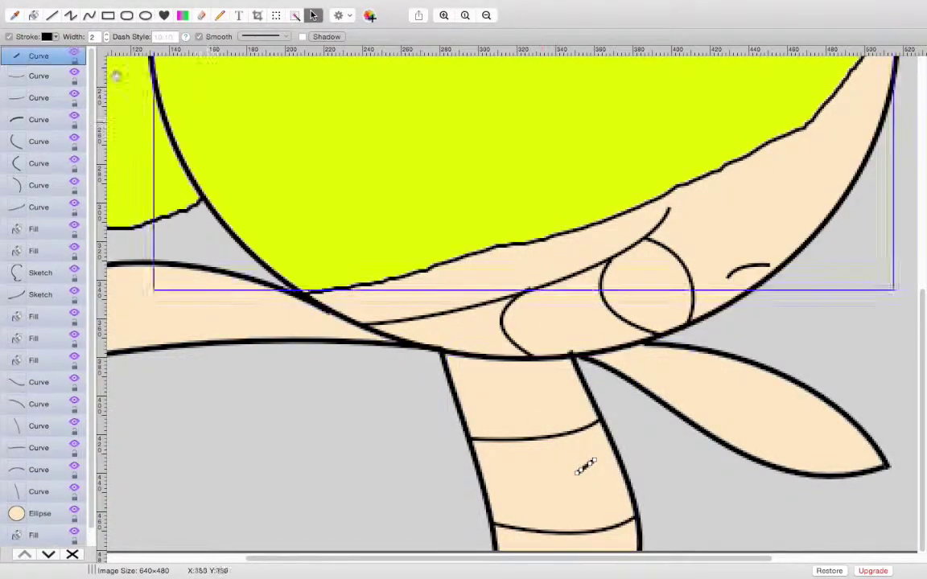
left_click(87, 17)
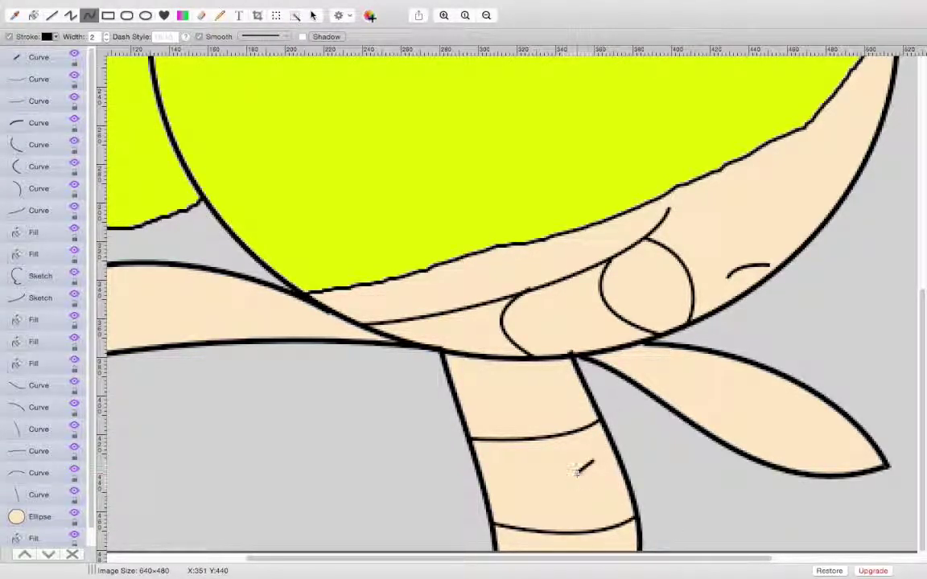
key("Return")
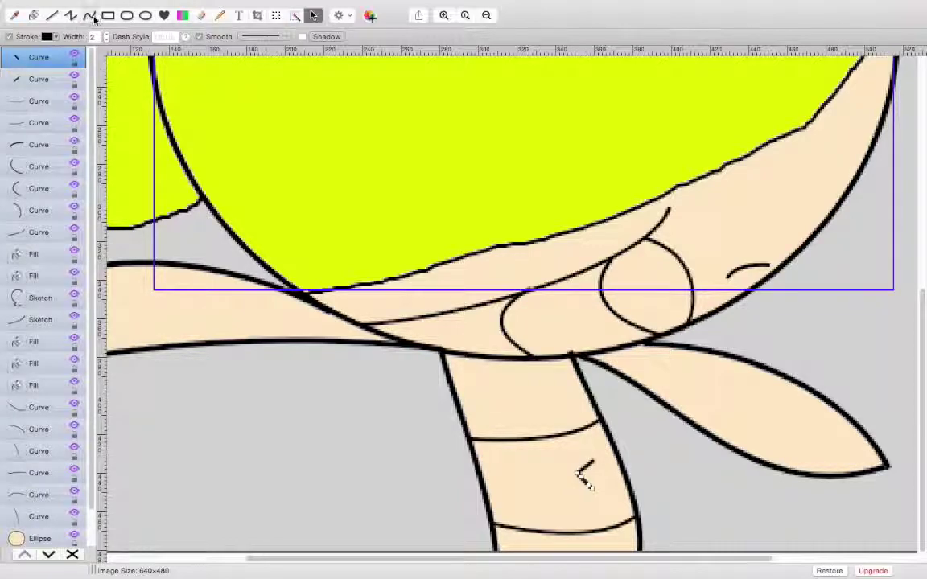
left_click(90, 17)
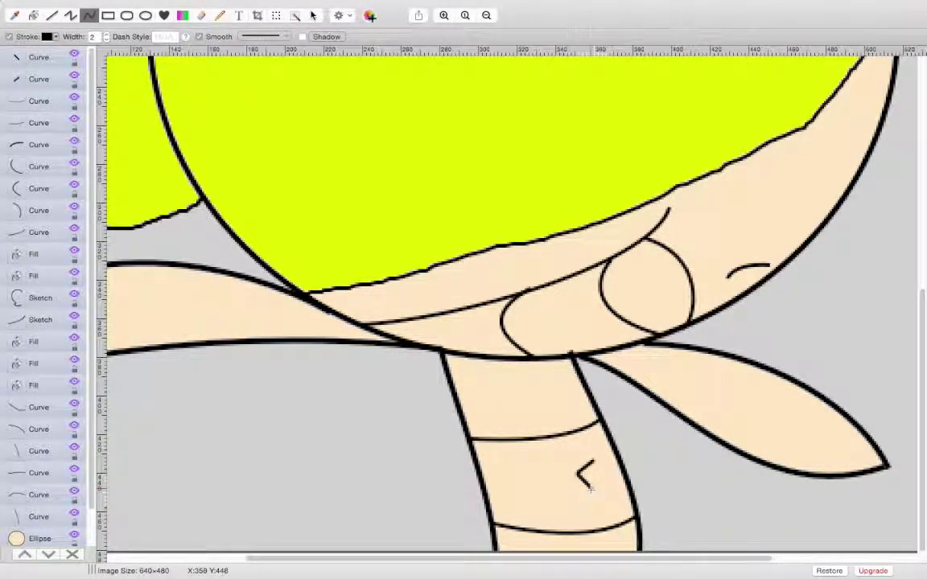
key("Return")
Close the small mark on the body with four more short segments, around its right side and down to a pointed lower end.
left_click(91, 16)
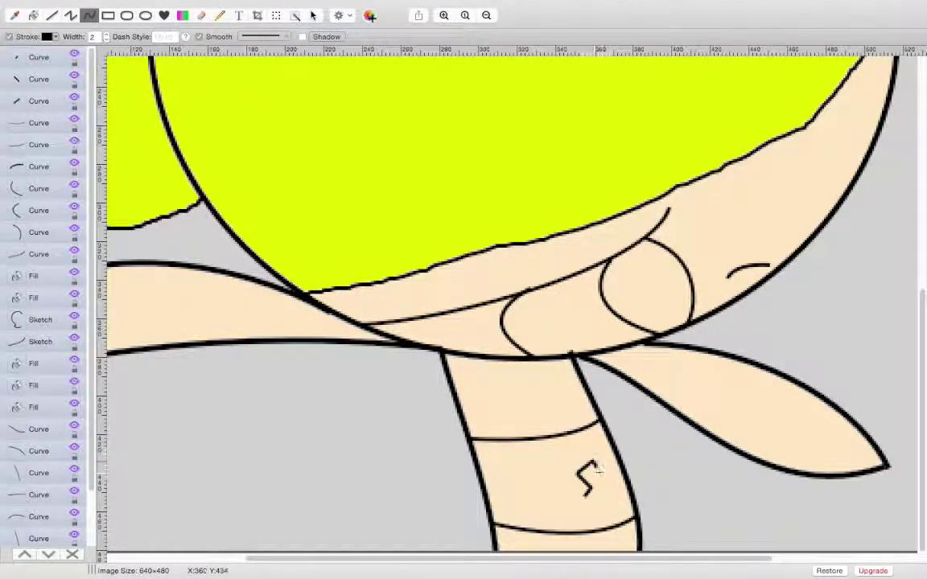
key("Return")
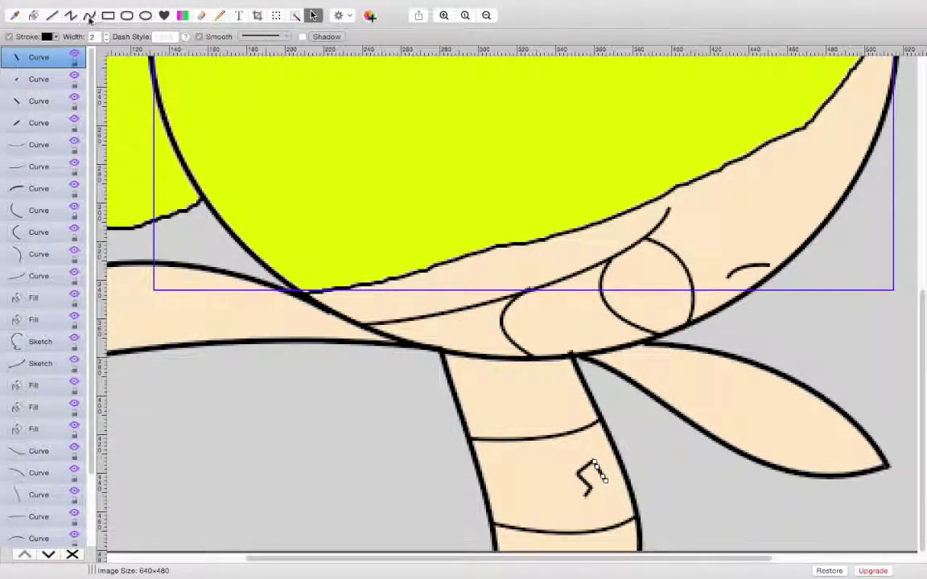
key("c")
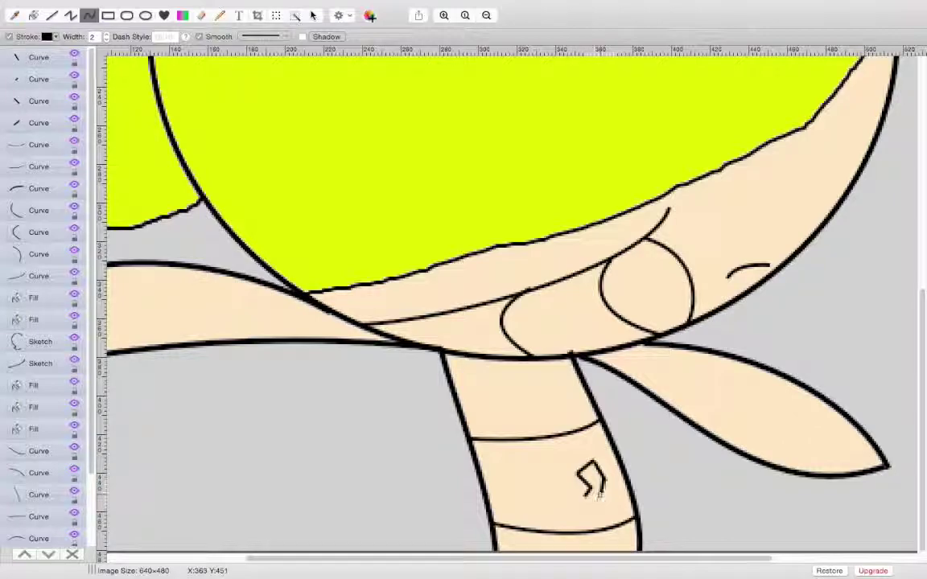
key("Return")
key("c")
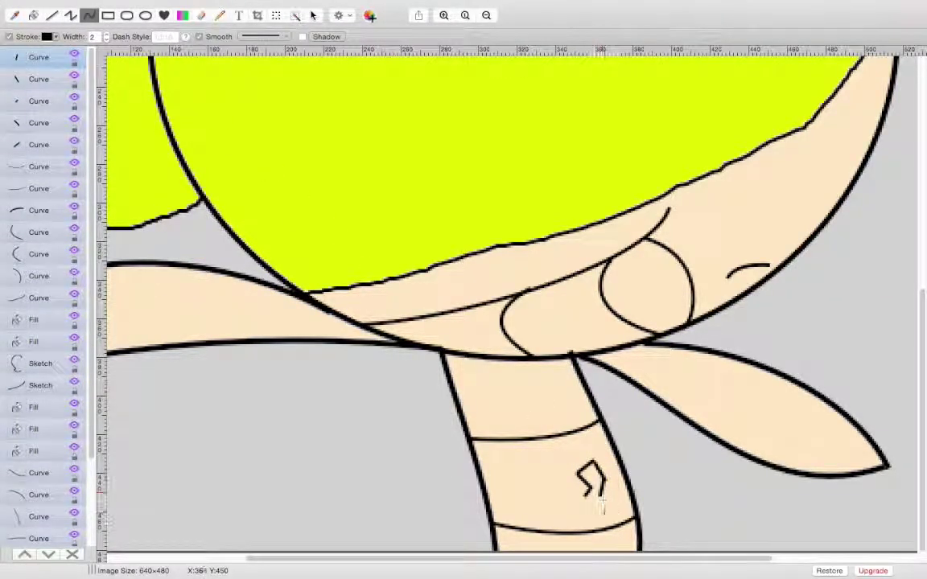
key("Return")
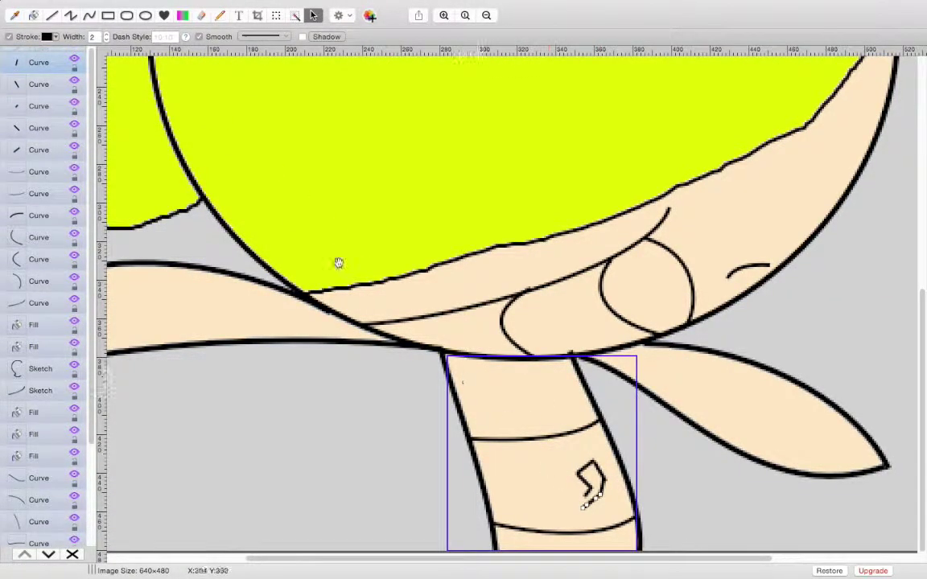
left_click(90, 17)
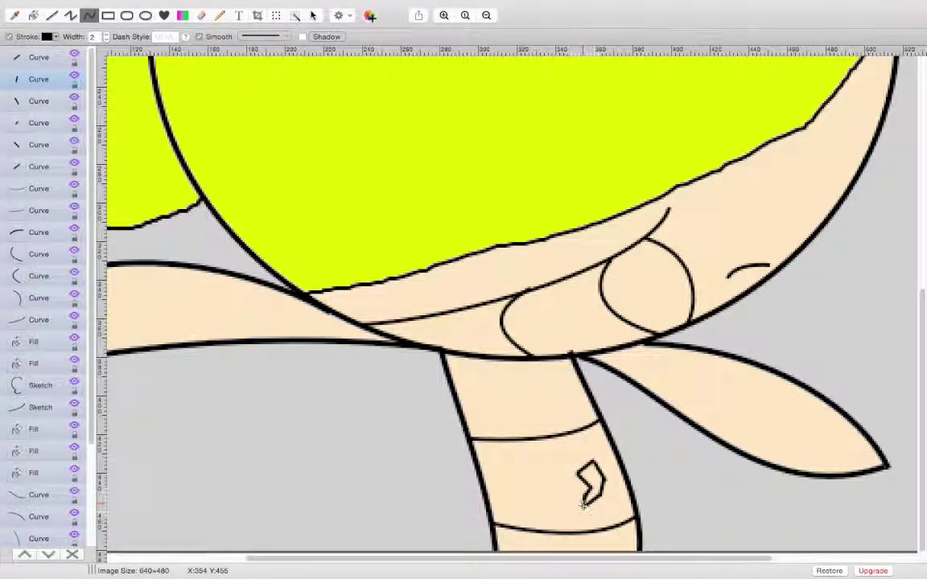
key("Return")
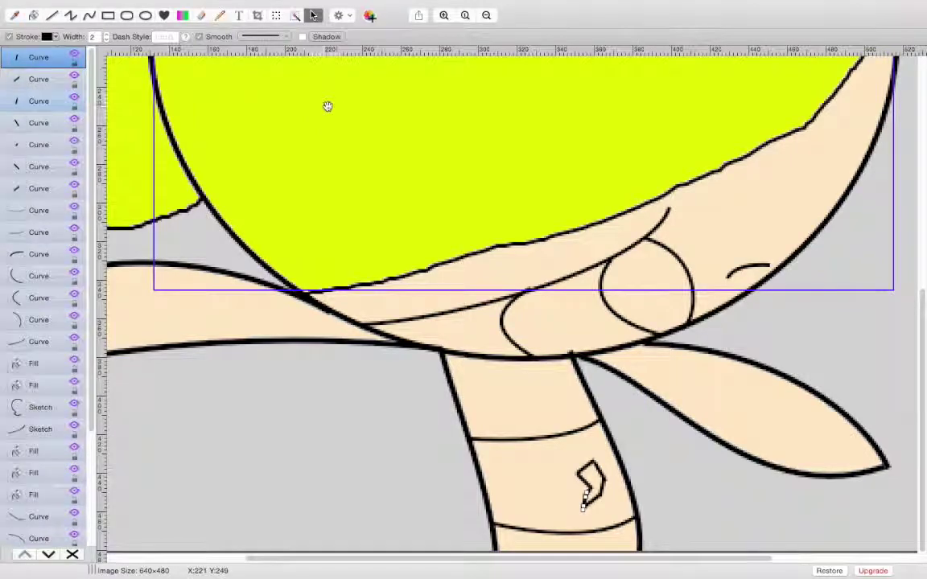
Set the freehand sketch stroke to red with a width of 1.
left_click(219, 16)
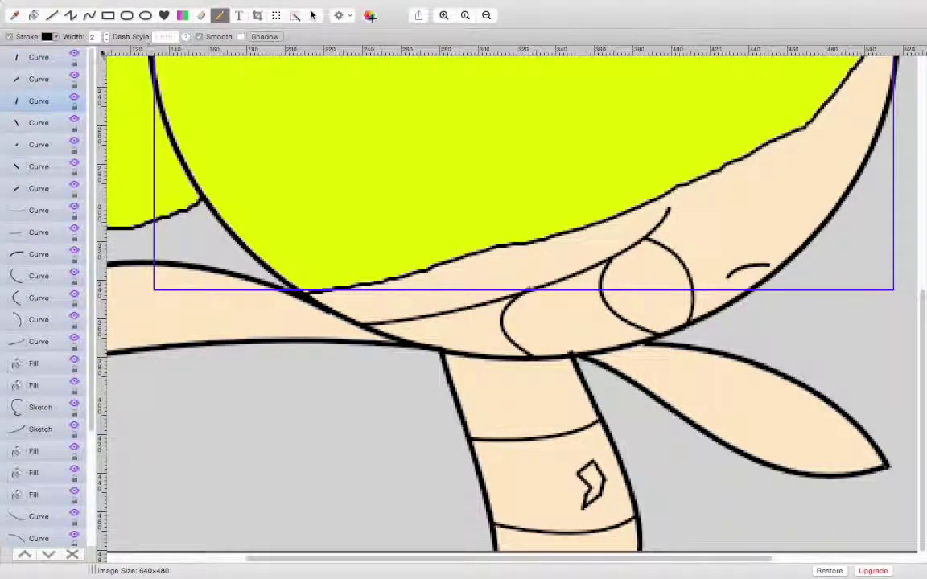
left_click(53, 37)
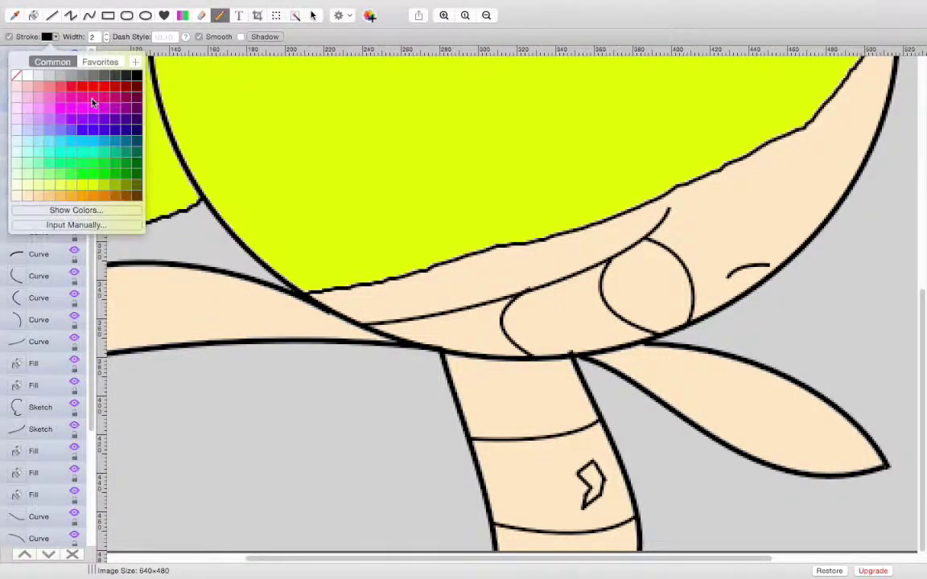
left_click(99, 85)
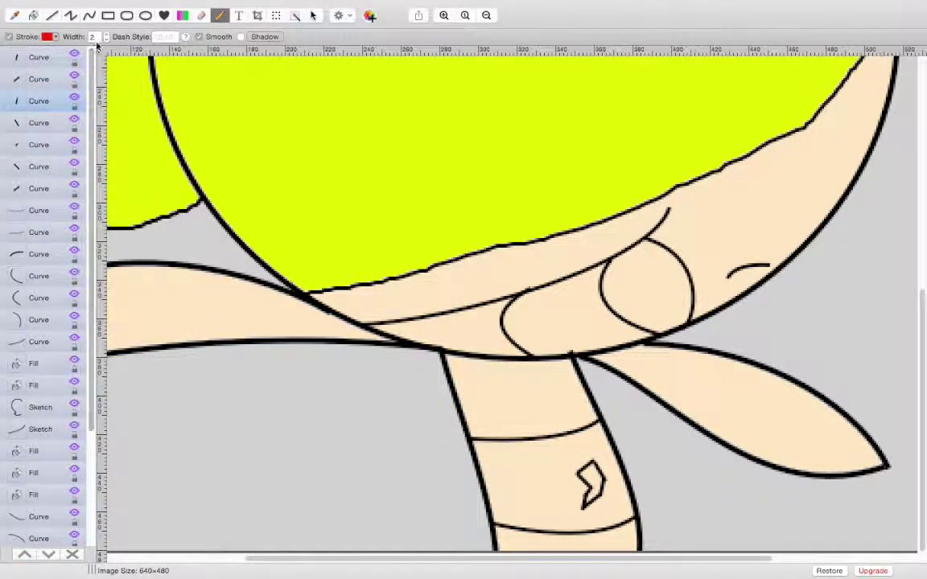
Try short crossing red strokes inside the upper part of the small mark on the body.
left_click(444, 16)
left_click(444, 16)
scroll(587, 372, "down", 5)
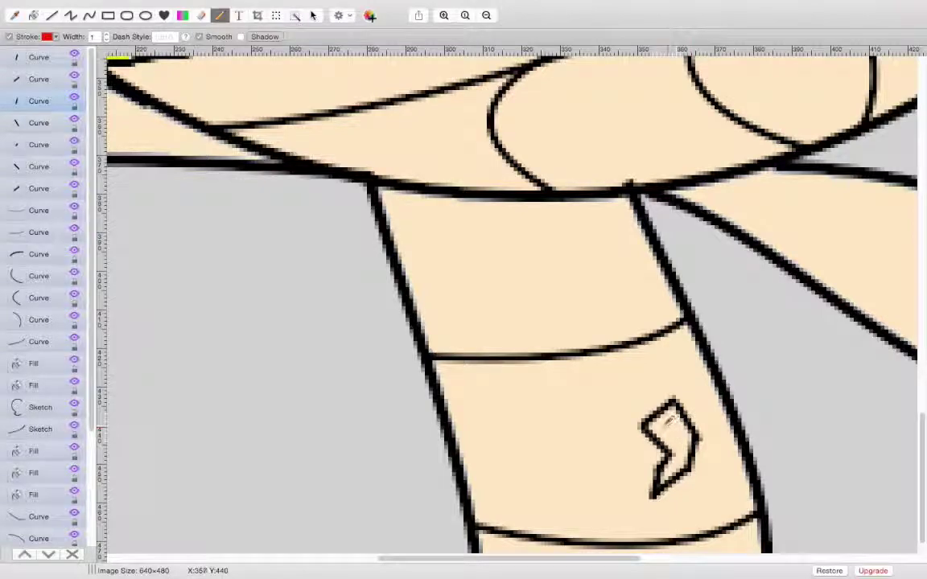
left_click_drag(673, 419, 670, 435)
Delete the three short red sketch strokes just drawn inside the small mark.
left_click(45, 58)
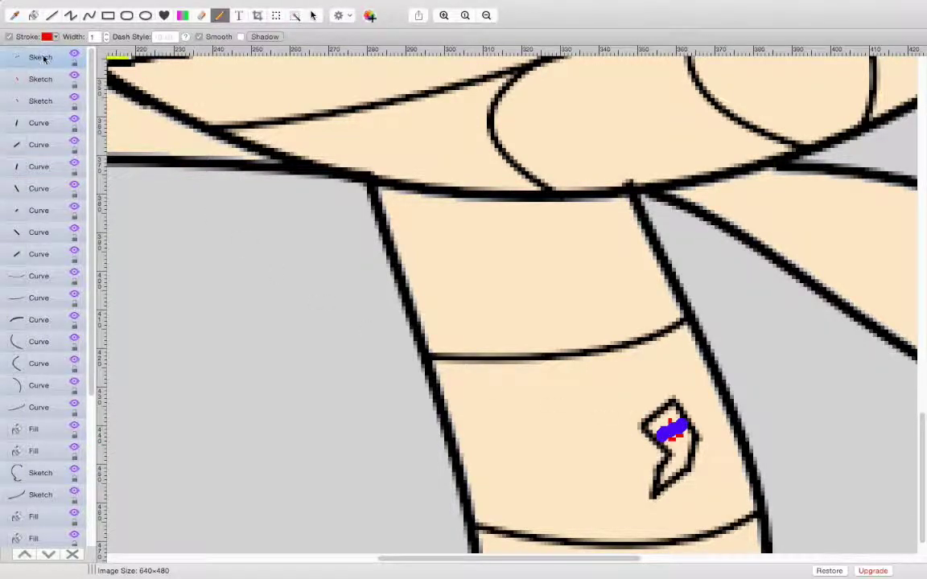
right_click(44, 58)
left_click(47, 71)
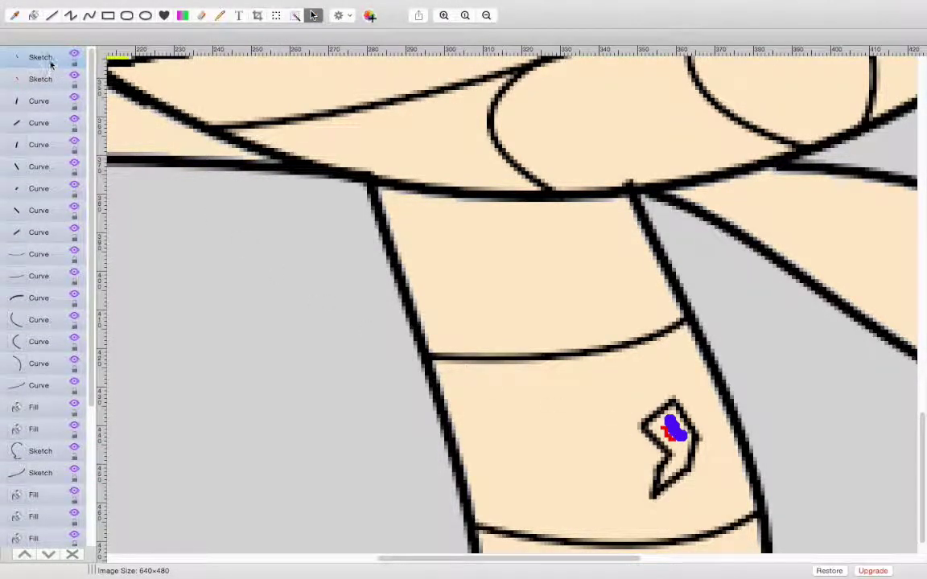
right_click(52, 64)
left_click(66, 77)
right_click(54, 58)
left_click(62, 69)
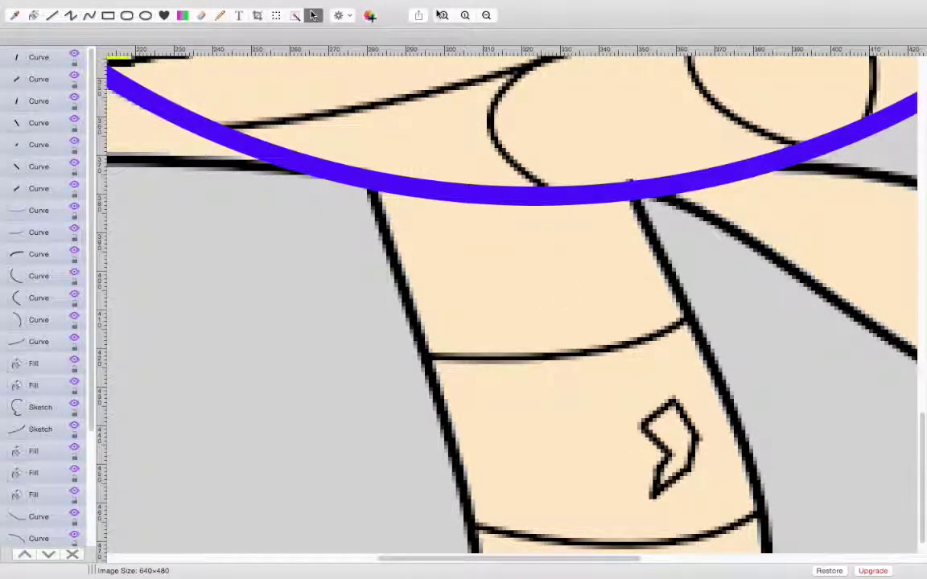
Sketch short crossing red strokes in the mark's upper part and a solid red patch across its lower right edge.
left_click(440, 15)
left_click_drag(514, 560, 603, 561)
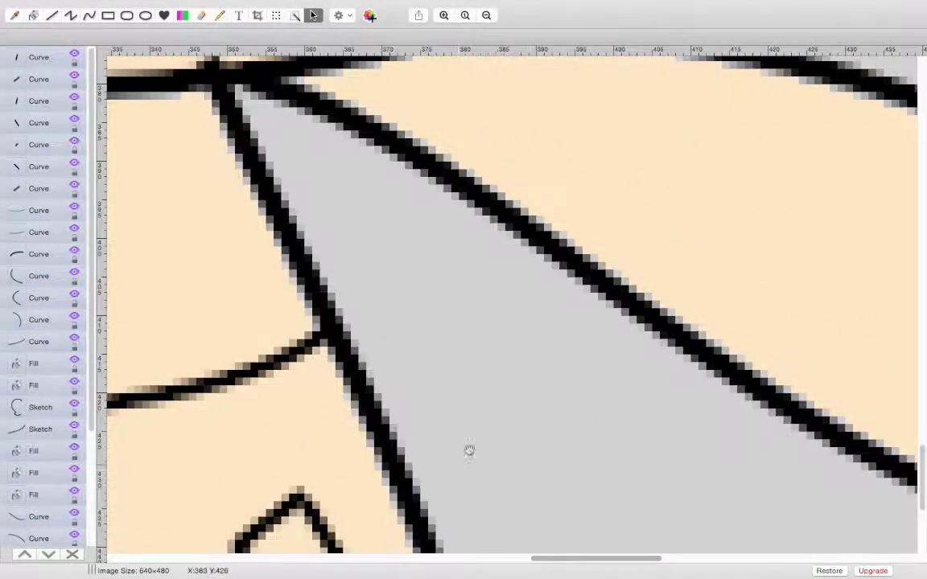
scroll(479, 457, "down", 5)
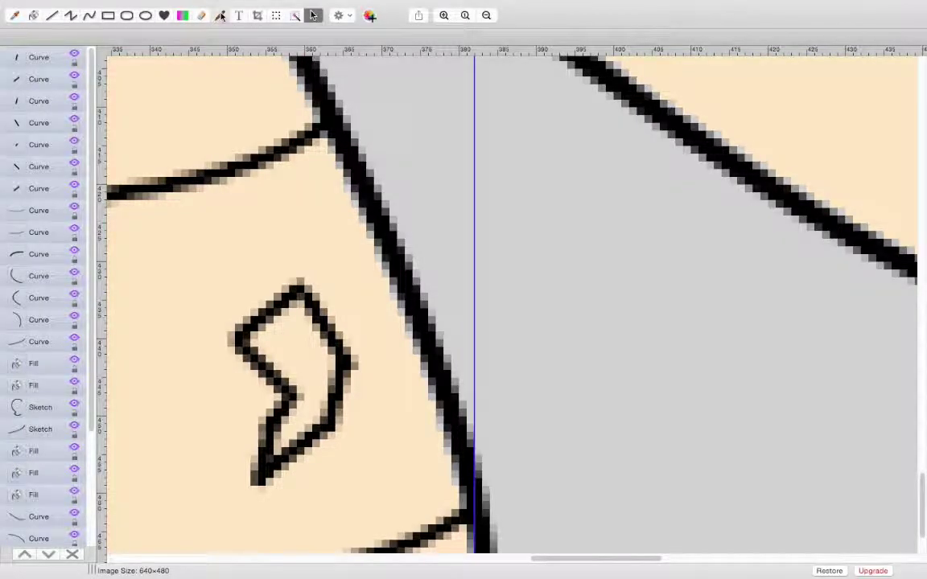
left_click(219, 15)
mouse_move(269, 328)
left_mouse_down()
mouse_move(300, 359)
mouse_move(309, 335)
mouse_move(315, 344)
mouse_move(287, 323)
mouse_move(278, 339)
mouse_move(293, 334)
mouse_move(300, 344)
left_mouse_up()
mouse_move(295, 425)
left_mouse_down()
mouse_move(316, 406)
mouse_move(310, 427)
mouse_move(329, 462)
mouse_move(338, 449)
mouse_move(326, 435)
mouse_move(348, 460)
mouse_move(326, 434)
mouse_move(336, 465)
mouse_move(318, 423)
left_mouse_up()
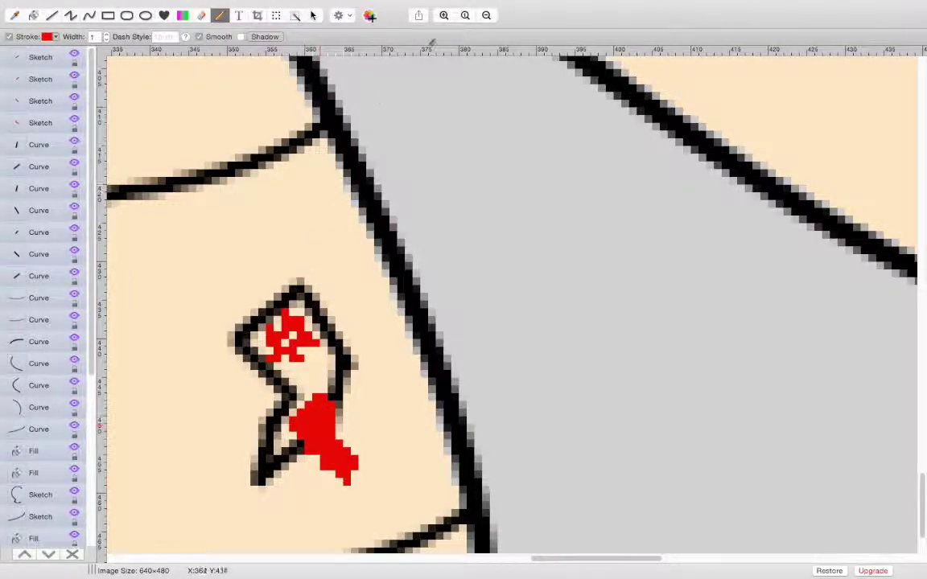
Scribble four small red spots along the left arm, and two red spots with crossing strokes between them on the right arm.
left_click(465, 15)
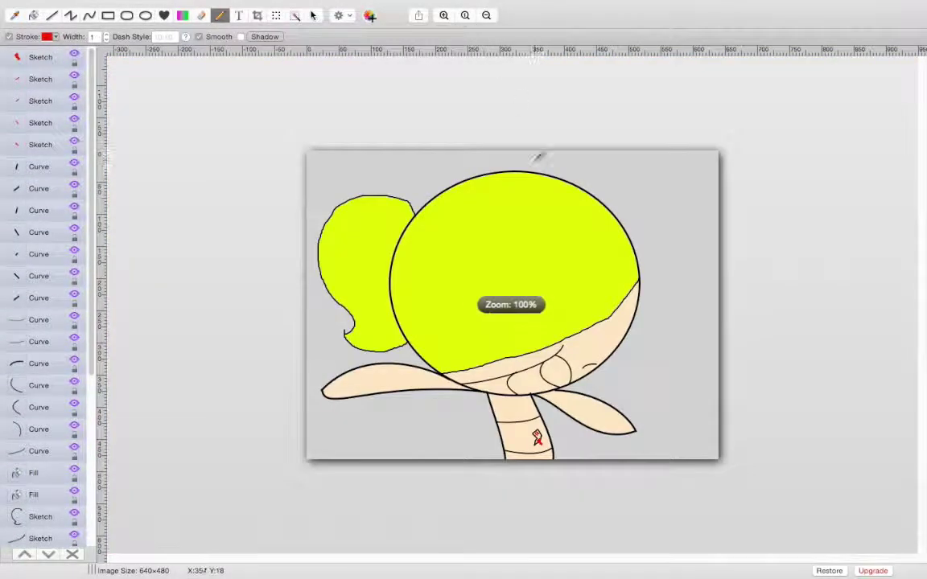
left_click(375, 379)
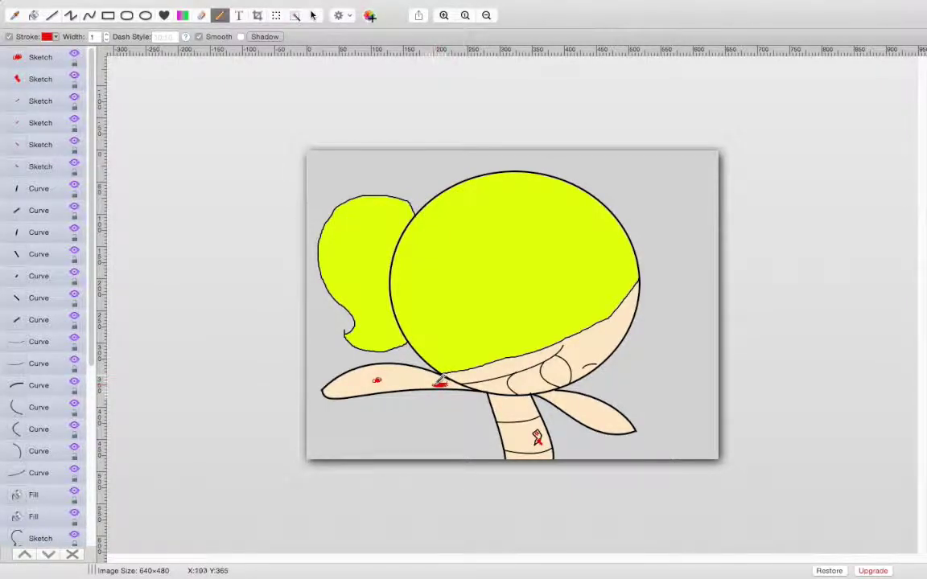
left_click_drag(436, 385, 447, 383)
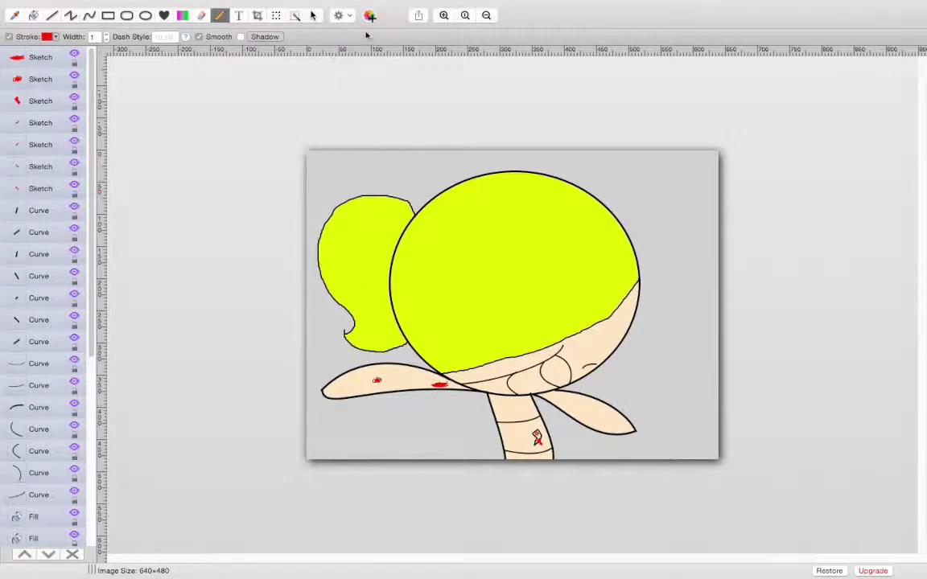
left_click(442, 15)
left_click(442, 15)
scroll(264, 459, "down", 2)
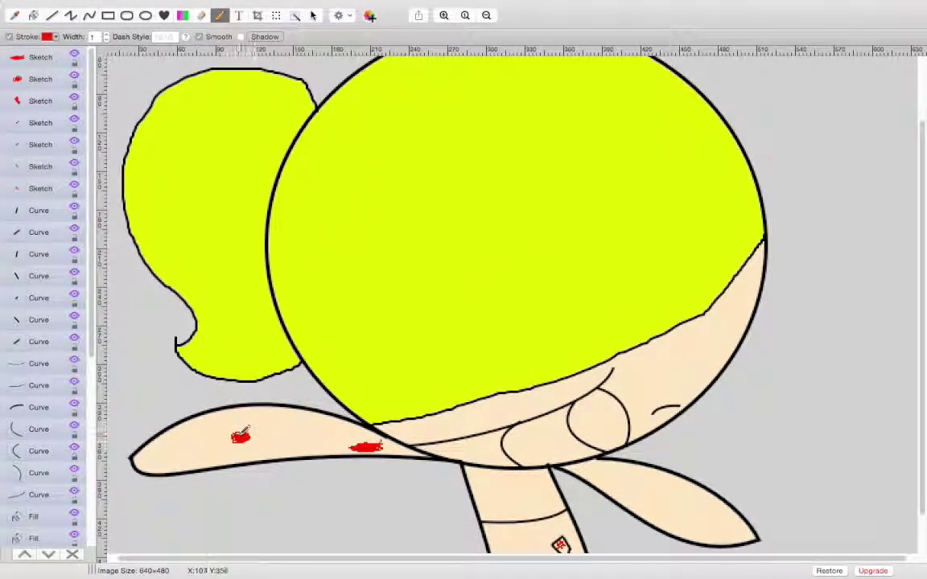
left_click(183, 443)
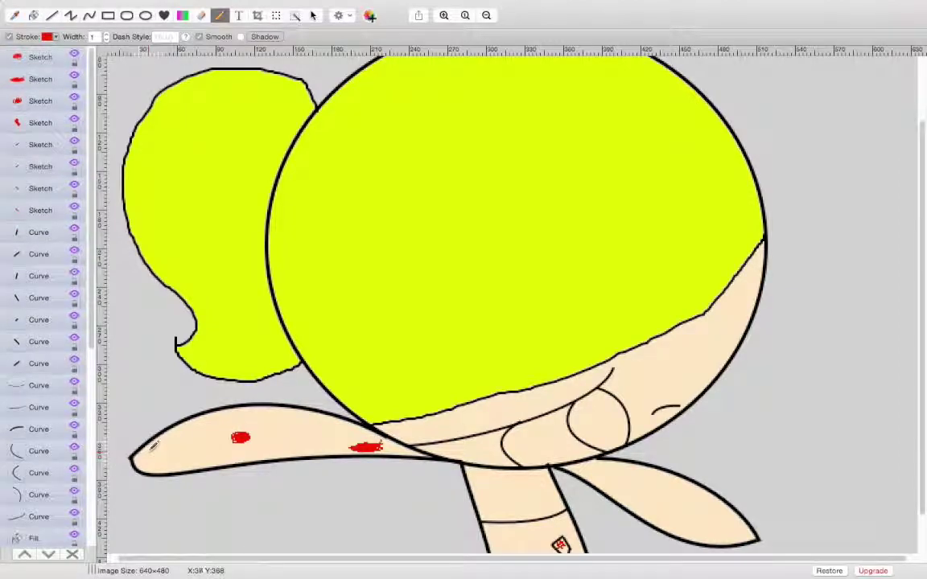
left_click(150, 456)
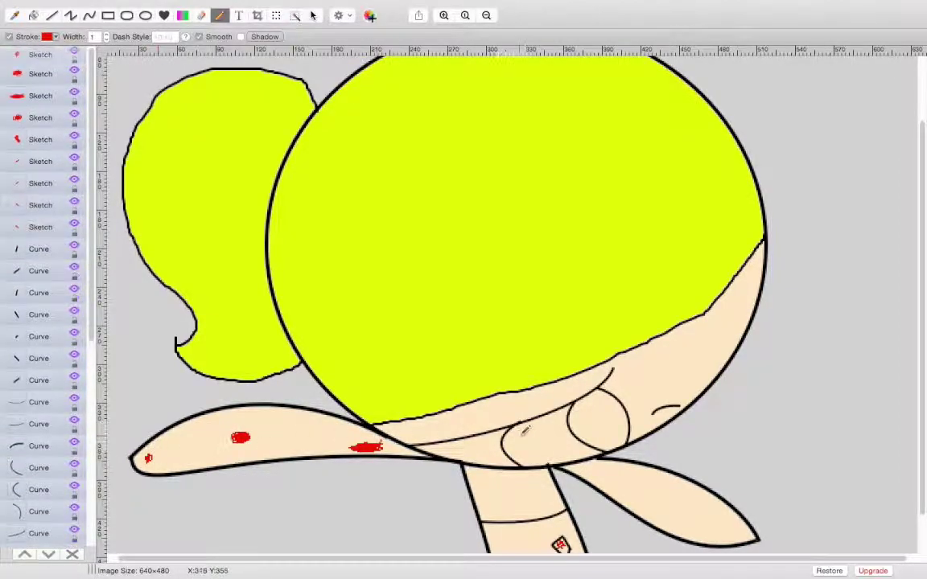
left_click(307, 415)
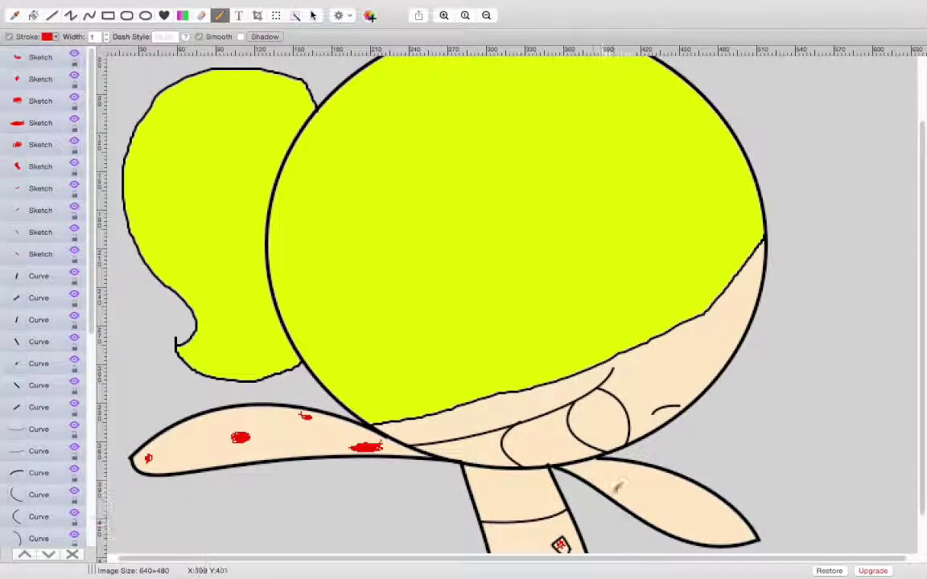
left_click_drag(607, 474, 604, 476)
mouse_move(660, 495)
left_mouse_down()
mouse_move(676, 507)
mouse_move(658, 511)
mouse_move(667, 503)
mouse_move(701, 516)
left_mouse_up()
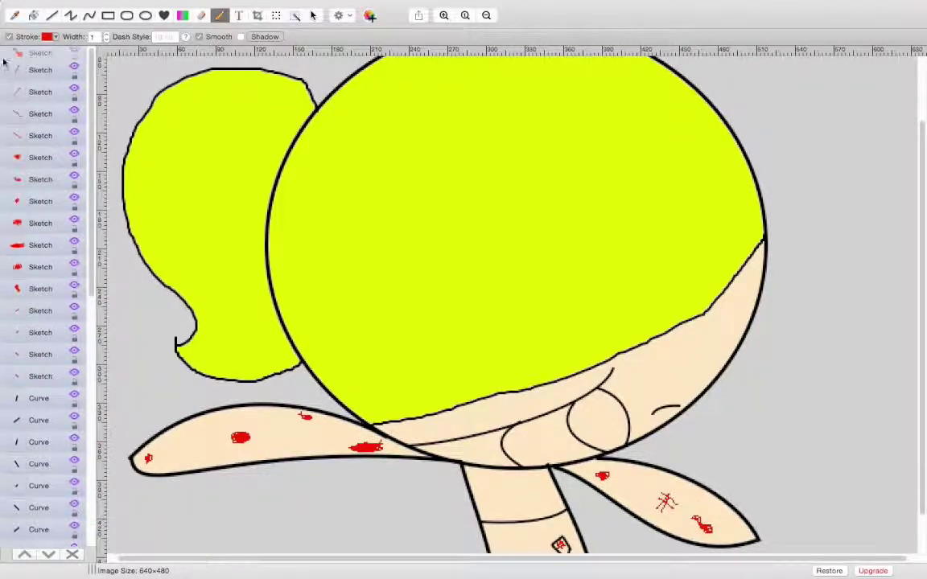
Fill the body's middle band, around the small mark, with near-black.
left_click(33, 16)
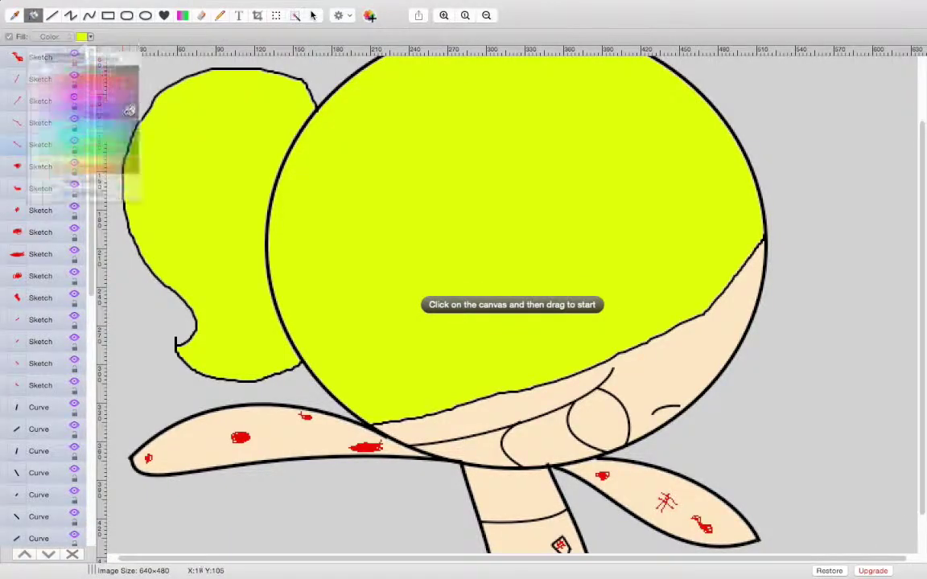
left_click(140, 74)
scroll(549, 426, "down", 3)
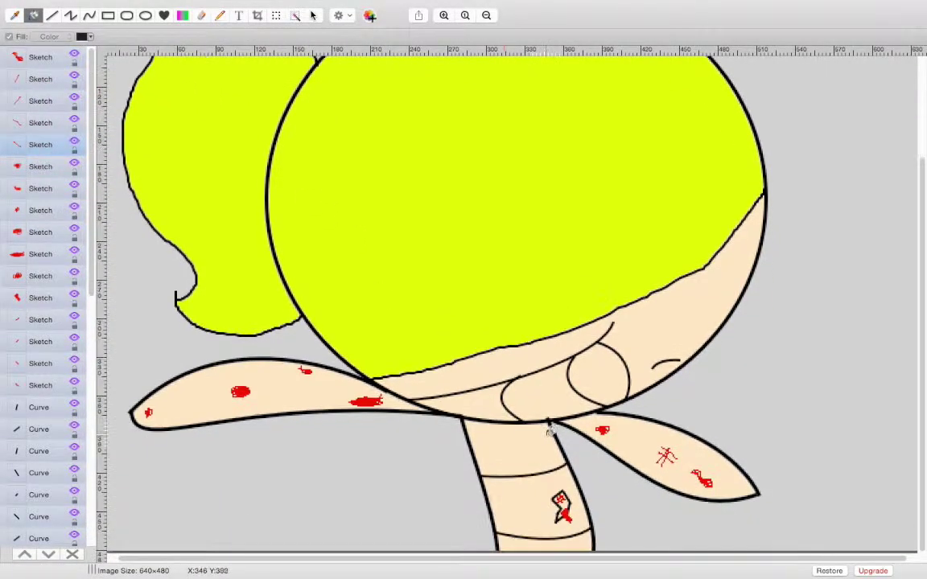
left_click(537, 481)
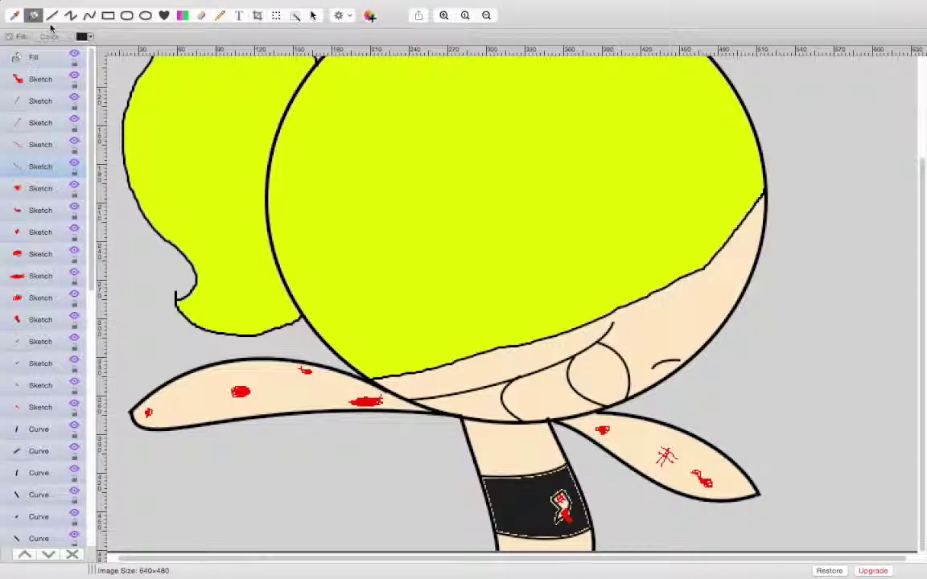
Fill the body sections above and below the dark middle band with bright blue.
left_click(90, 39)
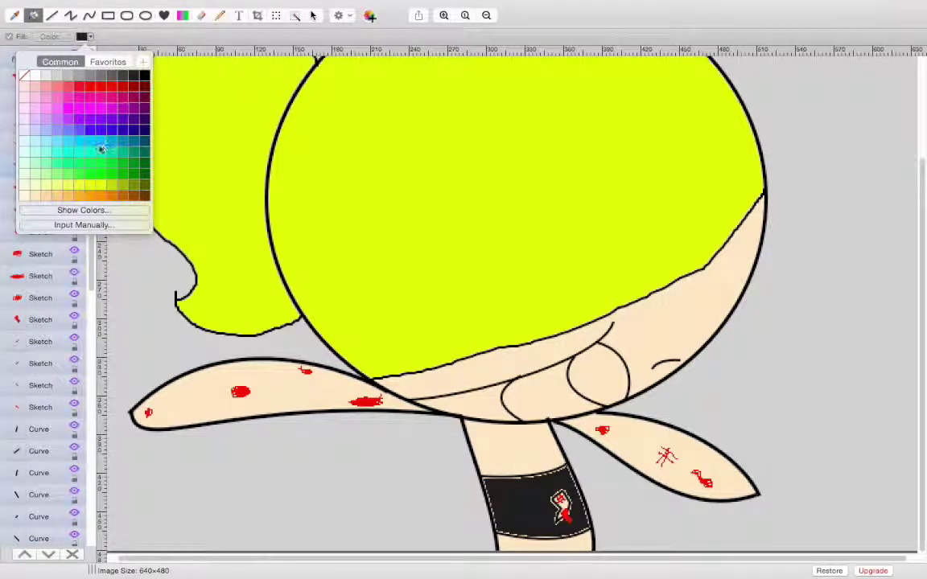
left_click(147, 174)
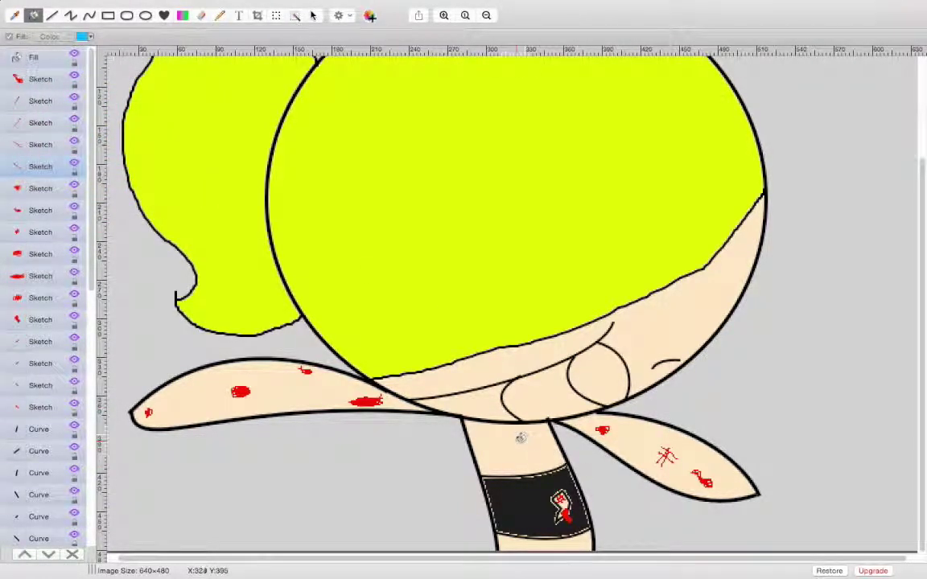
left_click(517, 436)
left_click(543, 541)
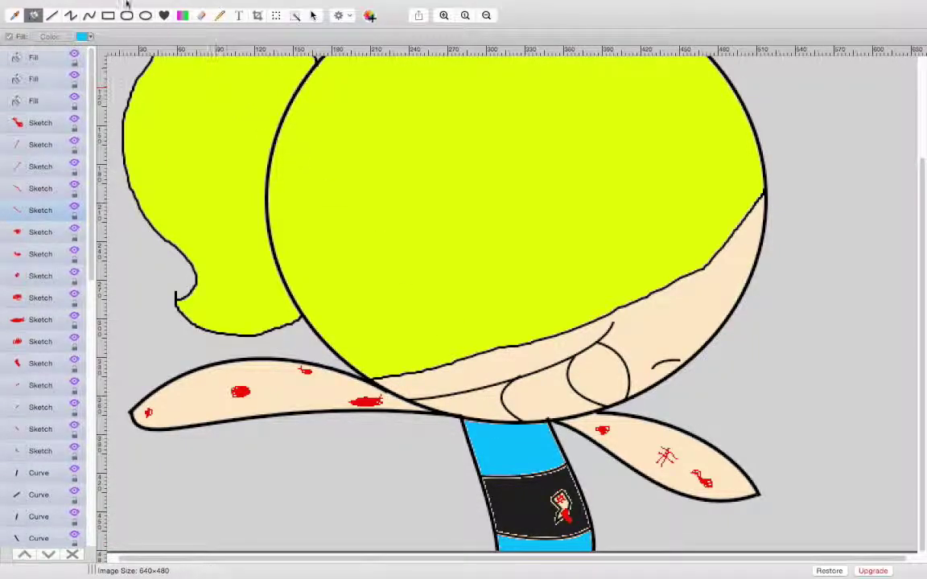
Trace the dark band's edges and the small mark's outline with black freehand strokes of width 3, covering the pale gaps.
left_click(219, 15)
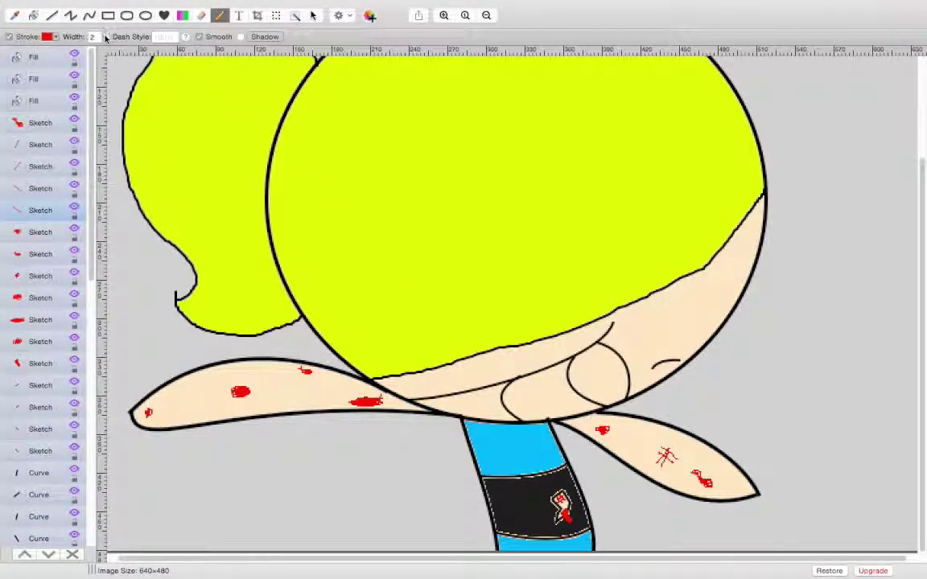
left_click(54, 39)
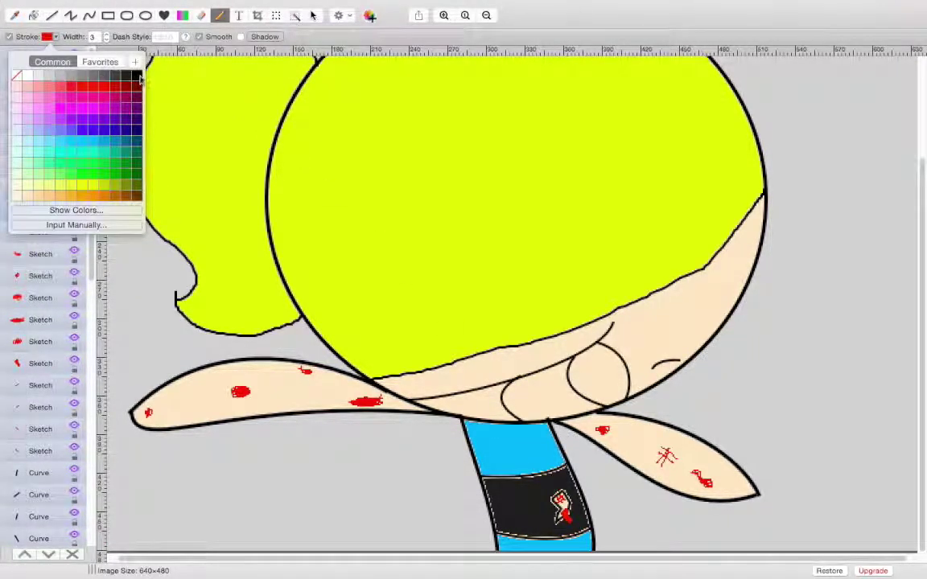
left_click(141, 77)
left_click(444, 18)
left_click(443, 16)
scroll(505, 467, "down", 5)
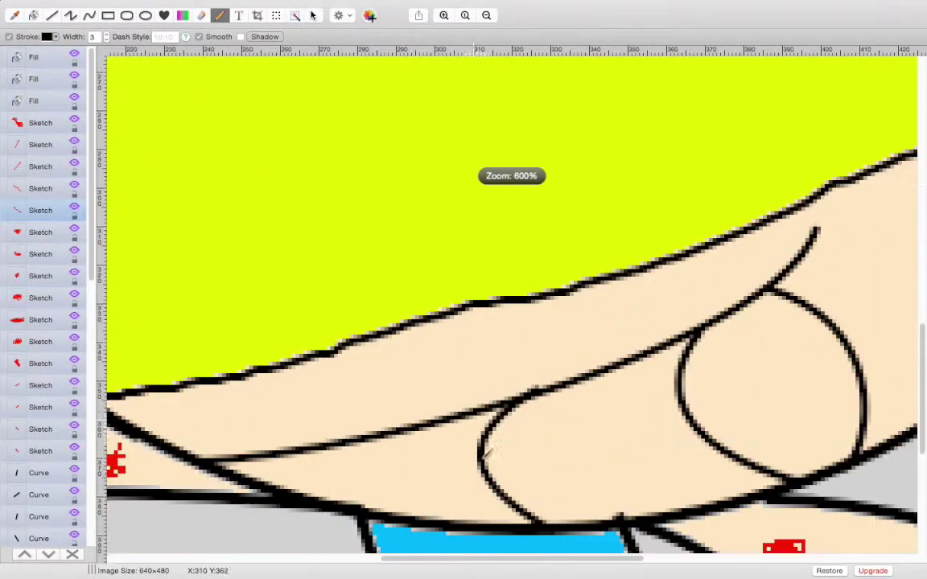
scroll(505, 492, "down", 5)
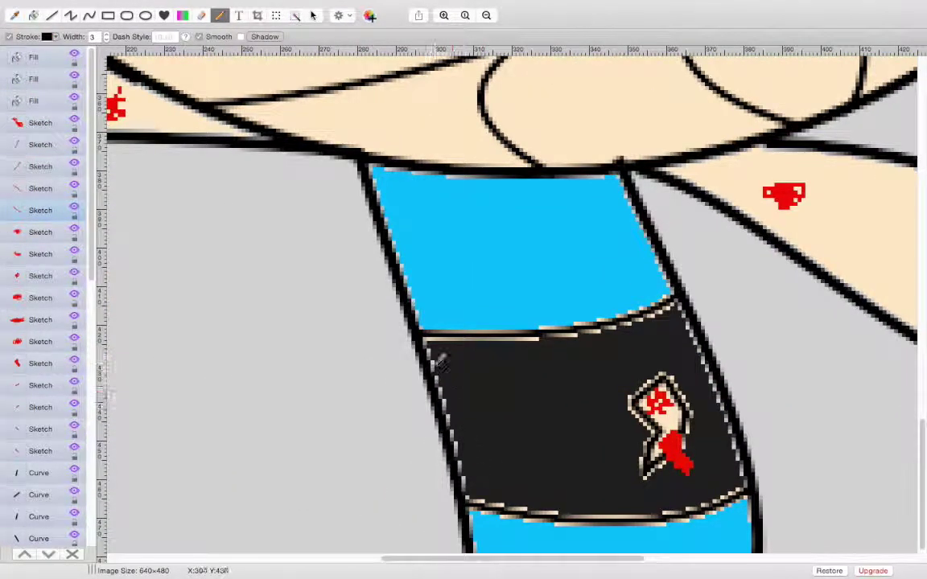
mouse_move(430, 341)
left_mouse_down()
mouse_move(470, 484)
mouse_move(540, 507)
mouse_move(612, 507)
left_mouse_up()
mouse_move(471, 473)
left_mouse_down()
mouse_move(608, 468)
mouse_move(650, 436)
mouse_move(647, 474)
mouse_move(667, 461)
mouse_move(678, 473)
mouse_move(665, 459)
mouse_move(690, 479)
mouse_move(702, 402)
left_mouse_up()
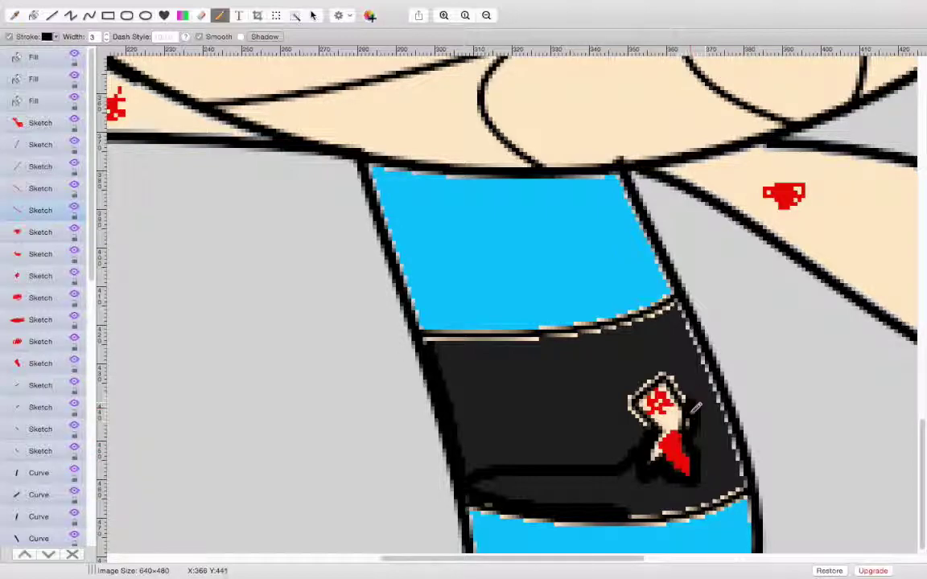
mouse_move(672, 366)
left_mouse_down()
mouse_move(635, 388)
mouse_move(647, 427)
mouse_move(640, 388)
mouse_move(665, 379)
left_mouse_up()
mouse_move(679, 301)
left_mouse_down()
mouse_move(712, 377)
mouse_move(722, 492)
mouse_move(605, 463)
mouse_move(555, 465)
left_mouse_up()
mouse_move(427, 338)
left_mouse_down()
mouse_move(577, 335)
mouse_move(665, 303)
left_mouse_up()
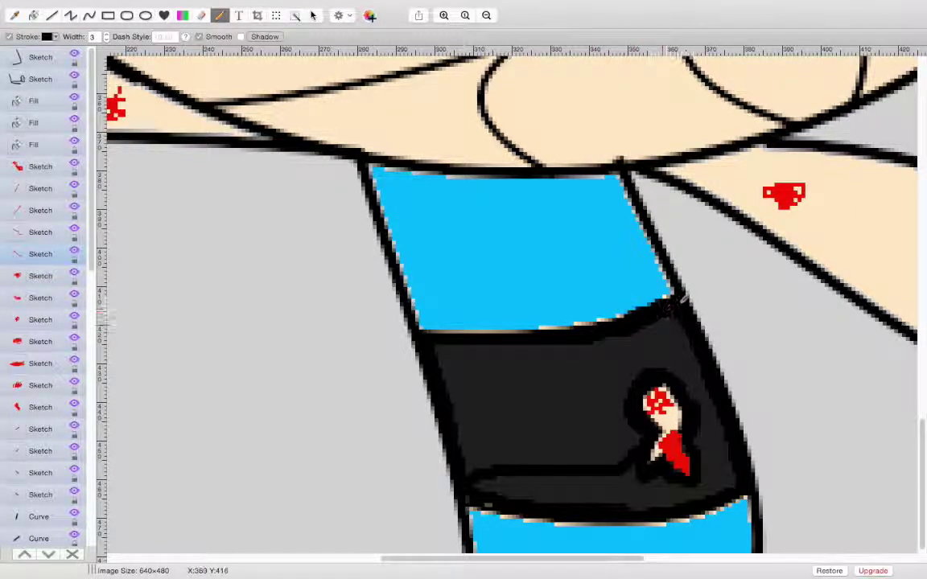
Fill the body's dark middle band with pure black.
left_click(33, 15)
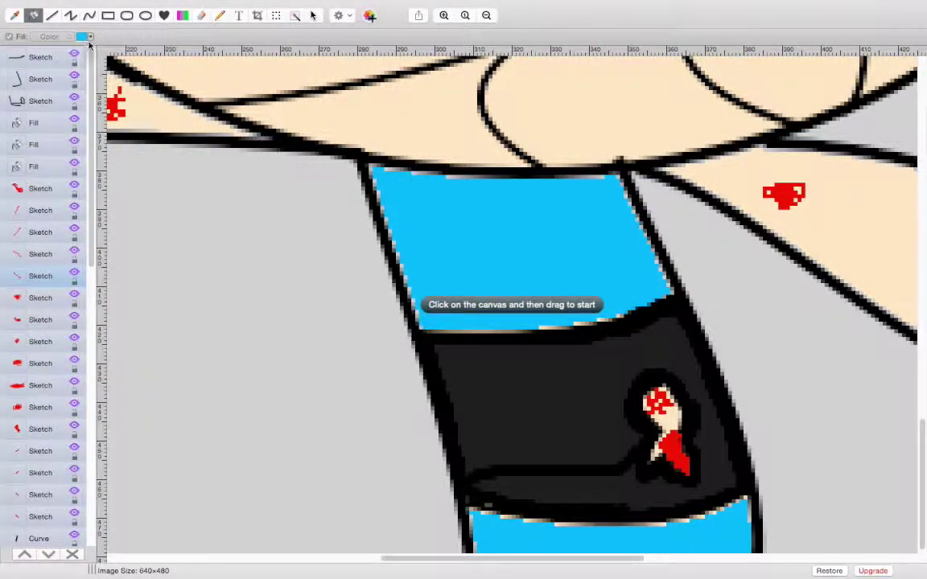
left_click(83, 37)
left_click(133, 69)
left_click(546, 399)
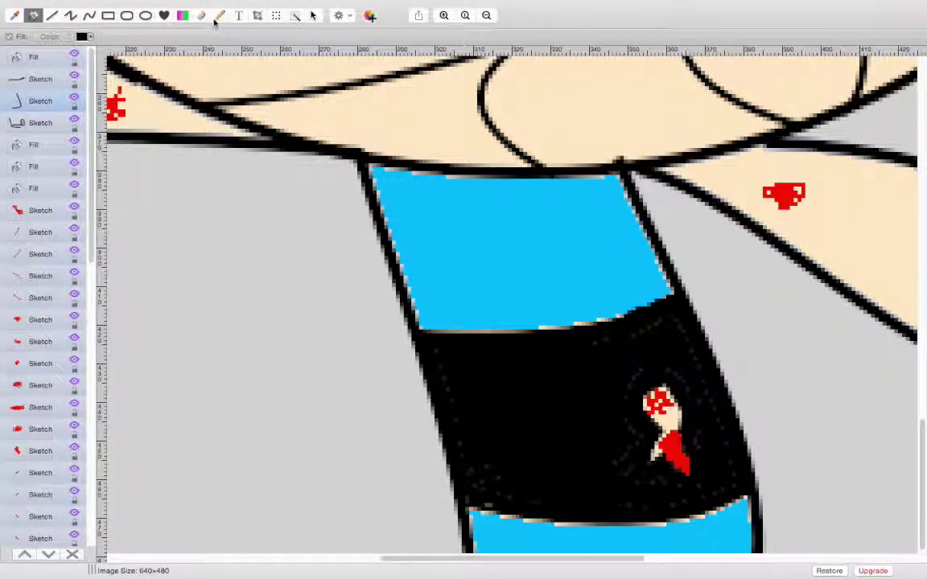
Paint over the remaining light specks in the black band and around its mark with black freehand strokes of width 3.
left_click(219, 16)
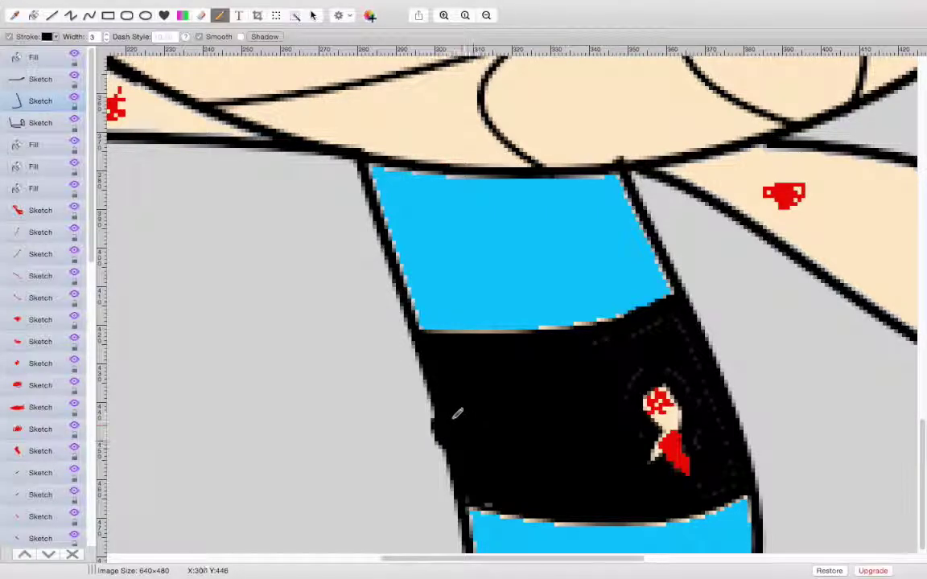
left_click_drag(534, 378, 600, 331)
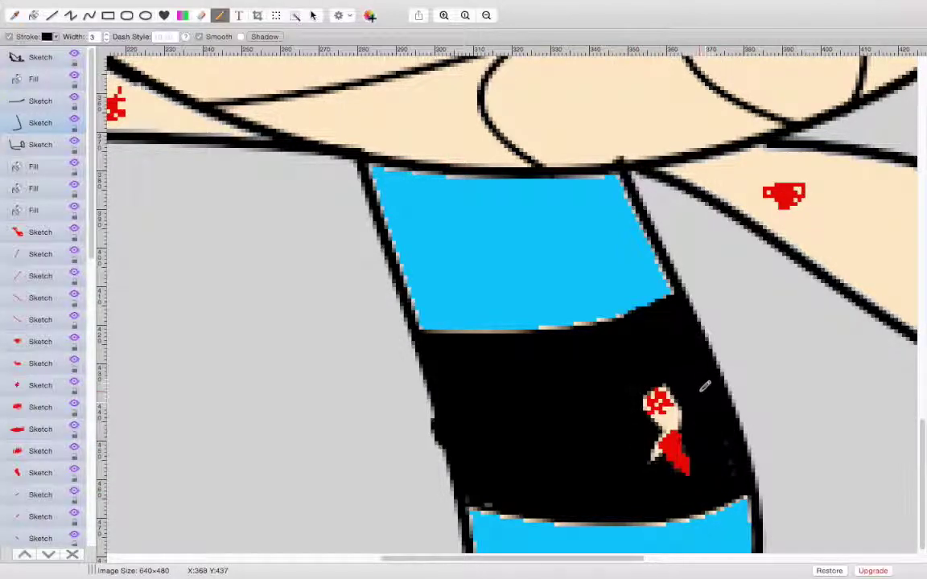
left_click_drag(729, 470, 722, 464)
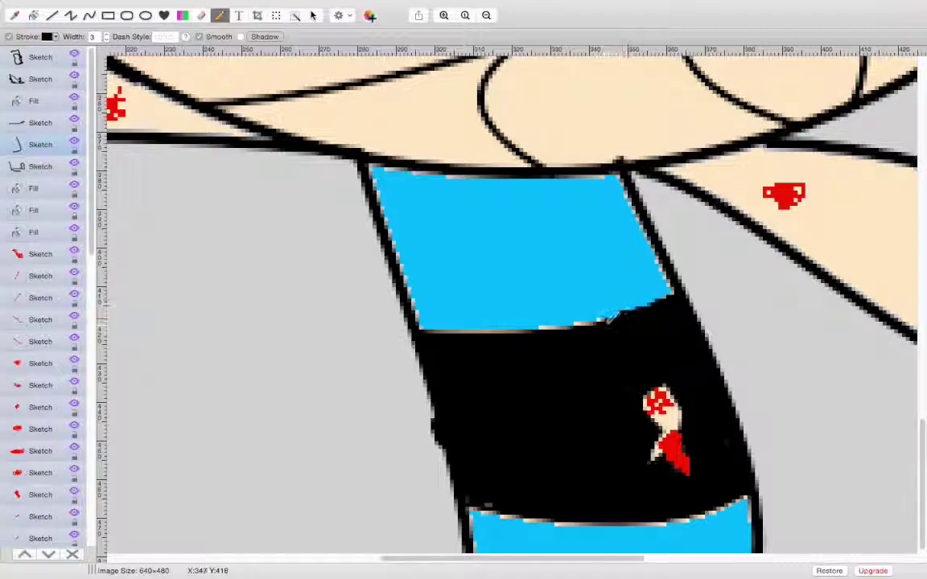
Trace the black band's upper and lower edges with black freehand strokes of width 3, covering the pale gaps.
left_click_drag(519, 322, 419, 313)
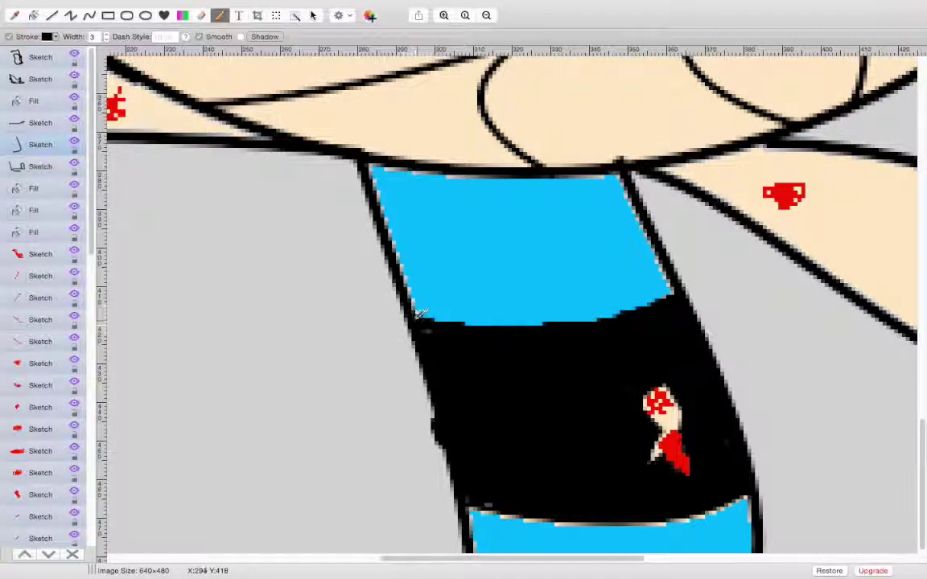
mouse_move(471, 492)
left_mouse_down()
mouse_move(582, 522)
mouse_move(725, 508)
mouse_move(748, 492)
left_mouse_up()
left_click_drag(680, 514, 611, 516)
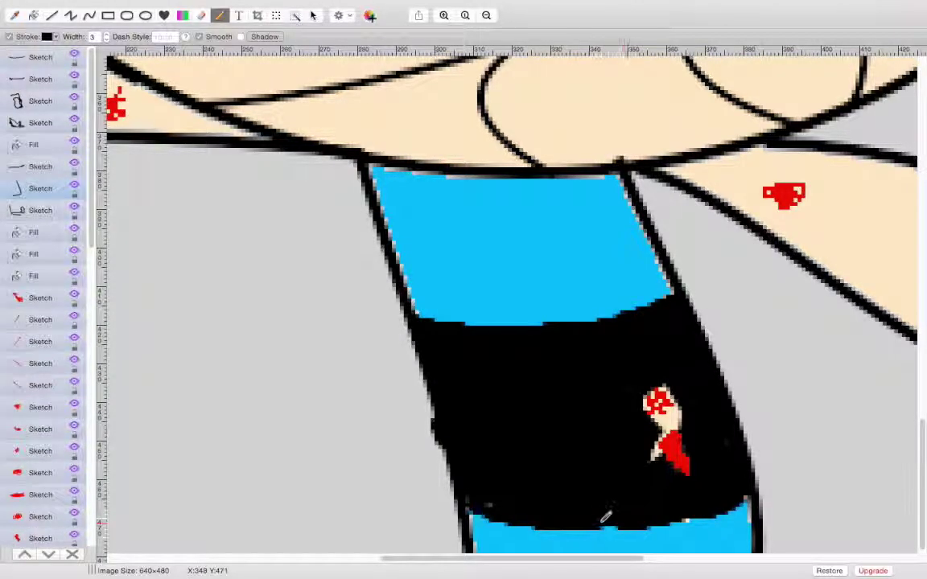
left_click_drag(494, 508, 469, 501)
Fill the eye's middle section with black and trace black freehand strokes along its borders as the pupil.
scroll(555, 103, "up", 5)
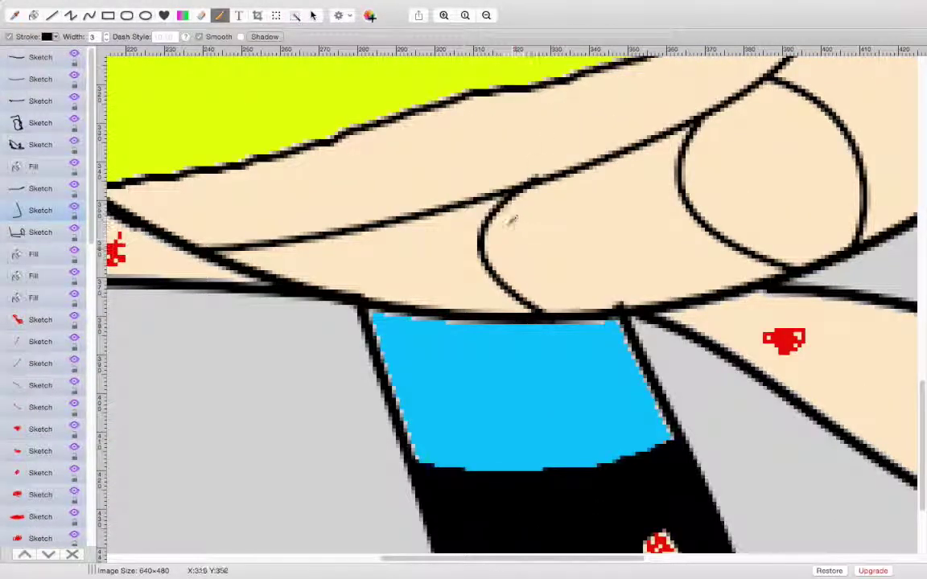
left_click(33, 15)
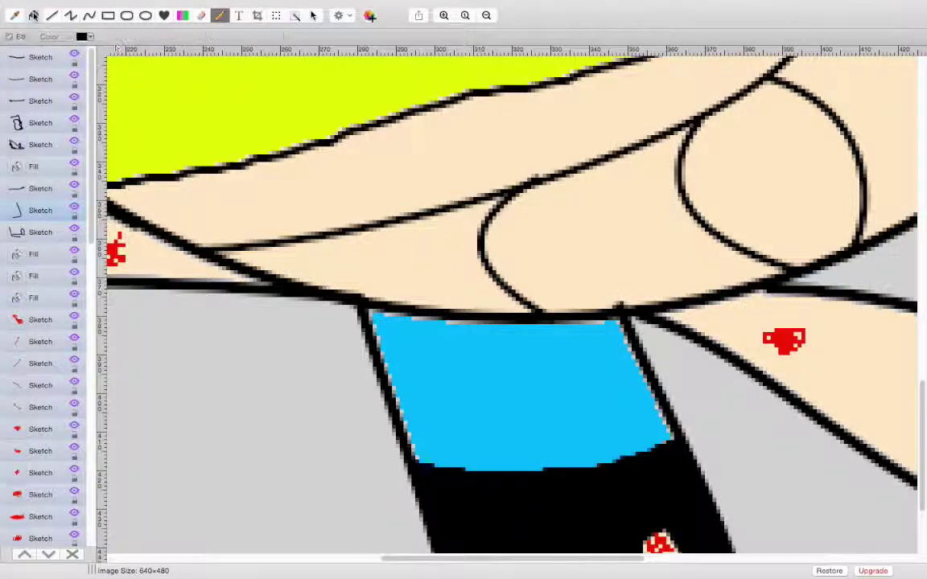
left_click(569, 238)
left_click(221, 40)
left_click_drag(518, 195, 490, 239)
mouse_move(509, 281)
left_mouse_down()
mouse_move(546, 310)
mouse_move(634, 303)
left_mouse_up()
mouse_move(708, 287)
left_mouse_down()
mouse_move(783, 265)
mouse_move(709, 232)
mouse_move(680, 197)
mouse_move(689, 122)
left_mouse_up()
left_click_drag(648, 147, 483, 198)
Fill the eye's pointed section between the pupil and the back of the head with bright blue.
left_click(33, 15)
left_click(83, 36)
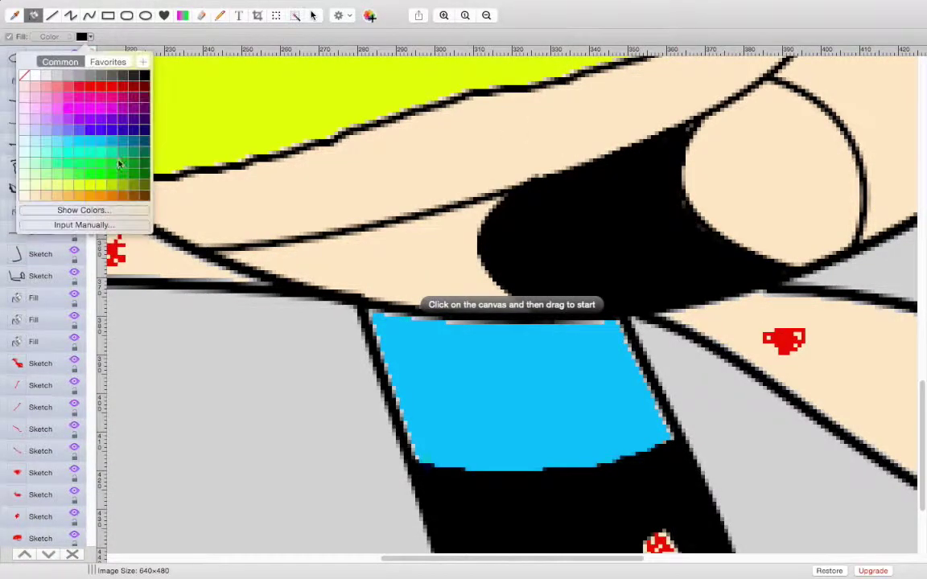
left_click(102, 140)
left_click(359, 242)
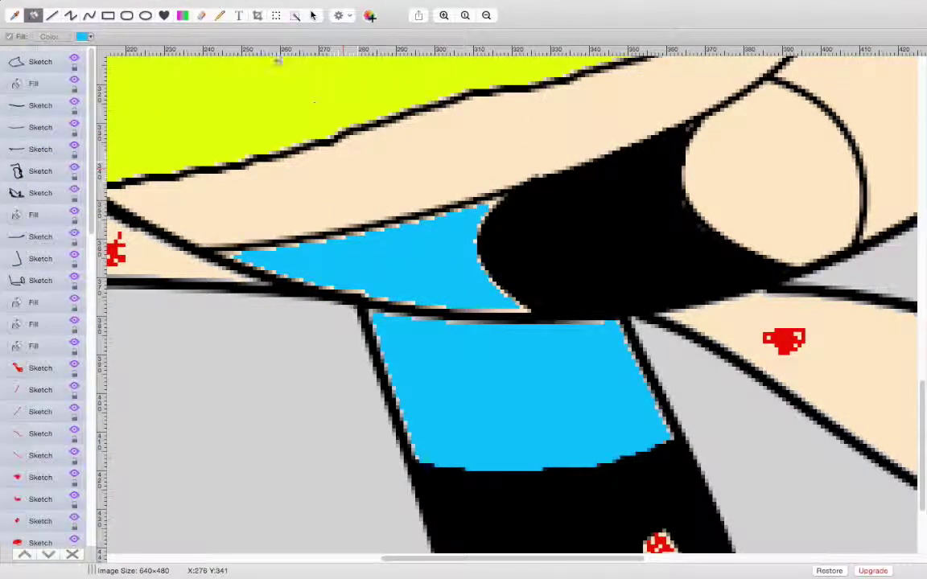
Trace the blue eye section's borders with bright blue freehand strokes of width 3, covering the pale gaps beside the outline and pupil.
left_click(219, 15)
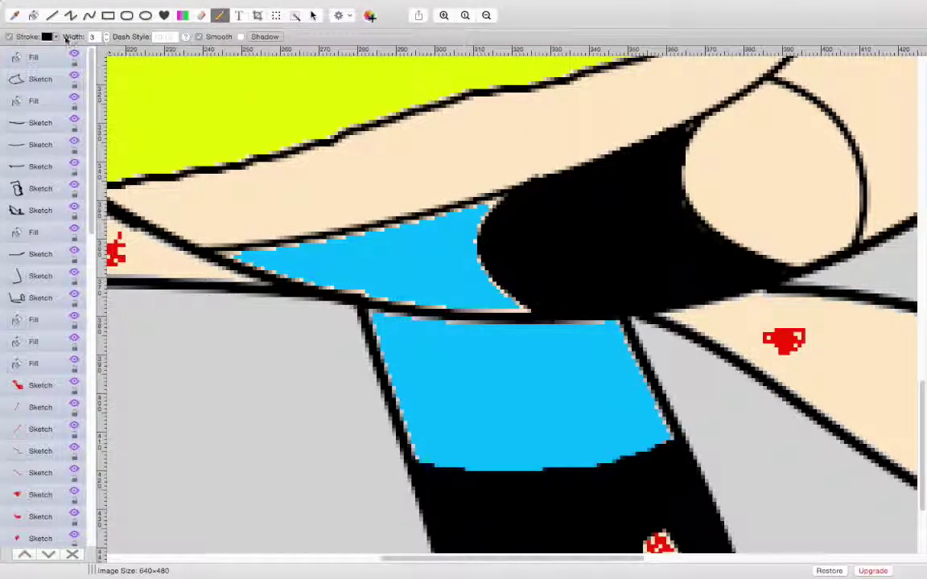
left_click(49, 37)
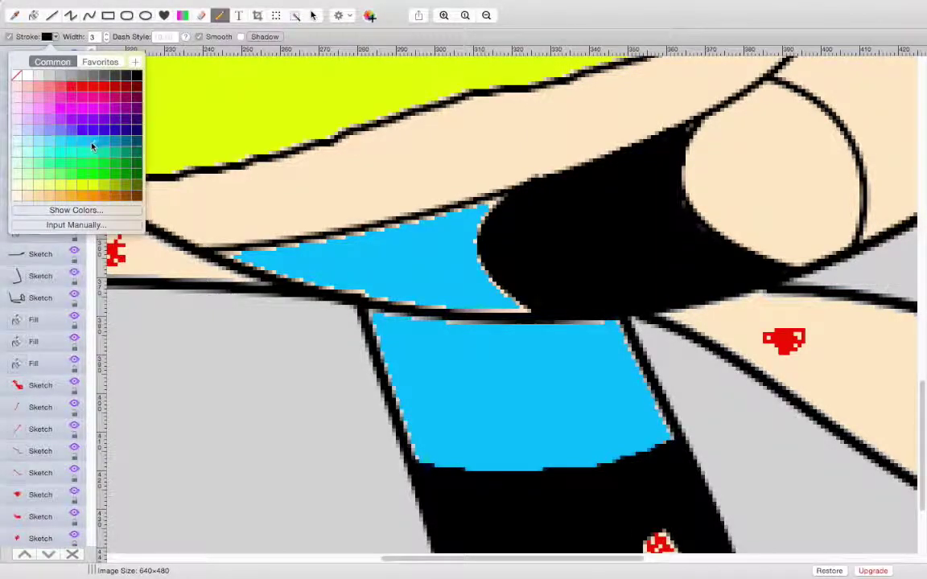
left_click(84, 129)
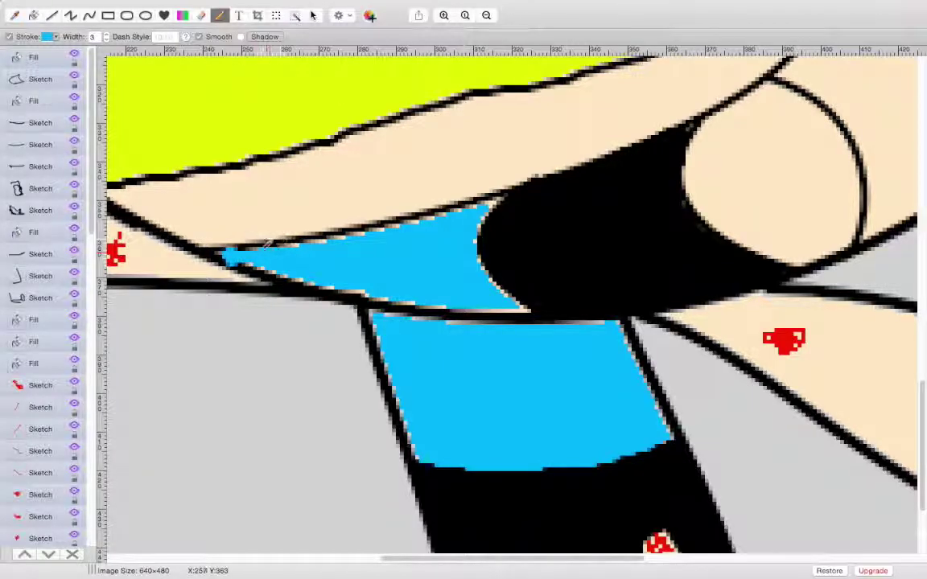
mouse_move(222, 250)
left_mouse_down()
mouse_move(365, 289)
mouse_move(436, 296)
left_mouse_up()
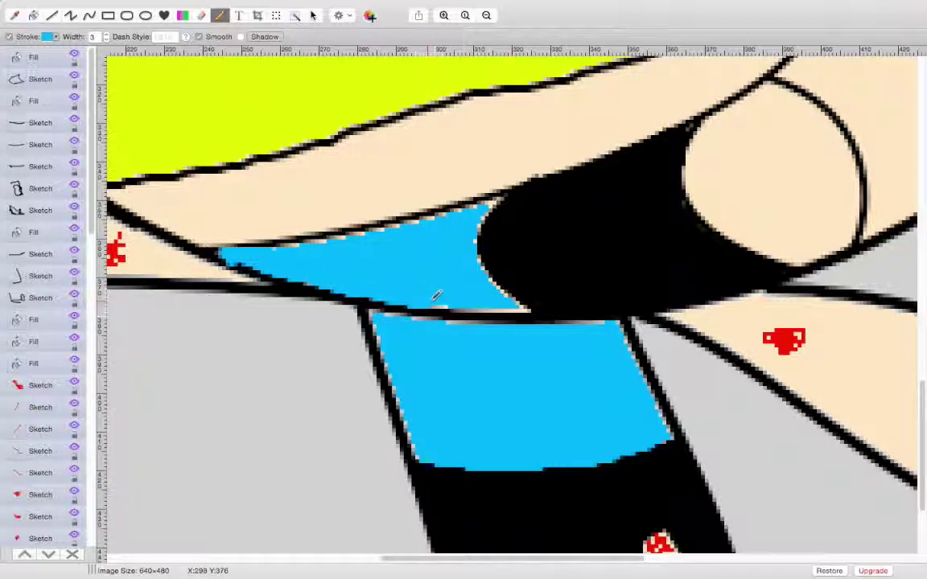
mouse_move(505, 299)
left_mouse_down()
mouse_move(532, 306)
mouse_move(507, 279)
left_mouse_up()
mouse_move(485, 242)
left_mouse_down()
mouse_move(498, 201)
mouse_move(480, 233)
mouse_move(494, 204)
mouse_move(267, 243)
left_mouse_up()
mouse_move(462, 219)
left_mouse_down()
mouse_move(452, 214)
mouse_move(476, 241)
left_mouse_up()
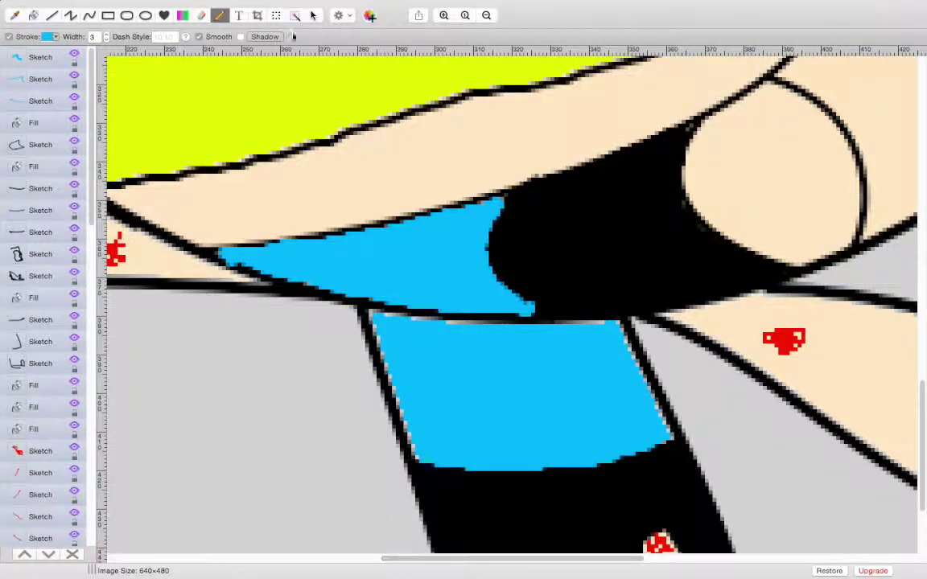
Paint the eye's rounded front section solid white with freehand strokes of width 3, extending it slightly over the pupil's edge.
left_click(58, 37)
left_click(24, 78)
mouse_move(706, 126)
left_mouse_down()
mouse_move(690, 167)
mouse_move(705, 208)
mouse_move(764, 236)
mouse_move(723, 218)
mouse_move(774, 257)
mouse_move(800, 263)
mouse_move(855, 230)
mouse_move(858, 166)
mouse_move(860, 179)
mouse_move(850, 139)
left_mouse_up()
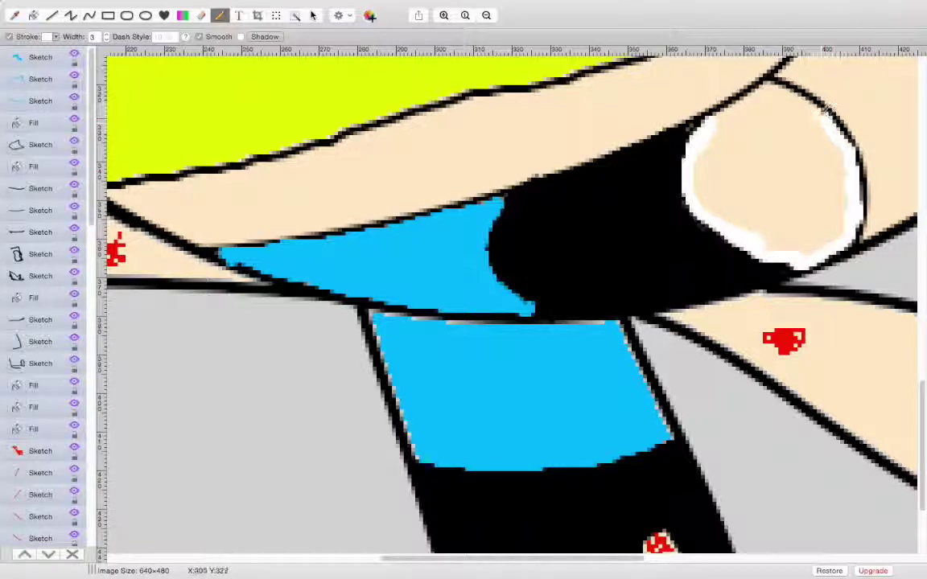
mouse_move(801, 92)
left_mouse_down()
mouse_move(730, 101)
mouse_move(714, 119)
mouse_move(710, 152)
mouse_move(723, 171)
mouse_move(753, 169)
mouse_move(766, 138)
mouse_move(731, 145)
mouse_move(711, 180)
mouse_move(728, 176)
mouse_move(712, 161)
mouse_move(724, 185)
mouse_move(699, 185)
mouse_move(712, 172)
mouse_move(719, 198)
mouse_move(807, 137)
left_mouse_up()
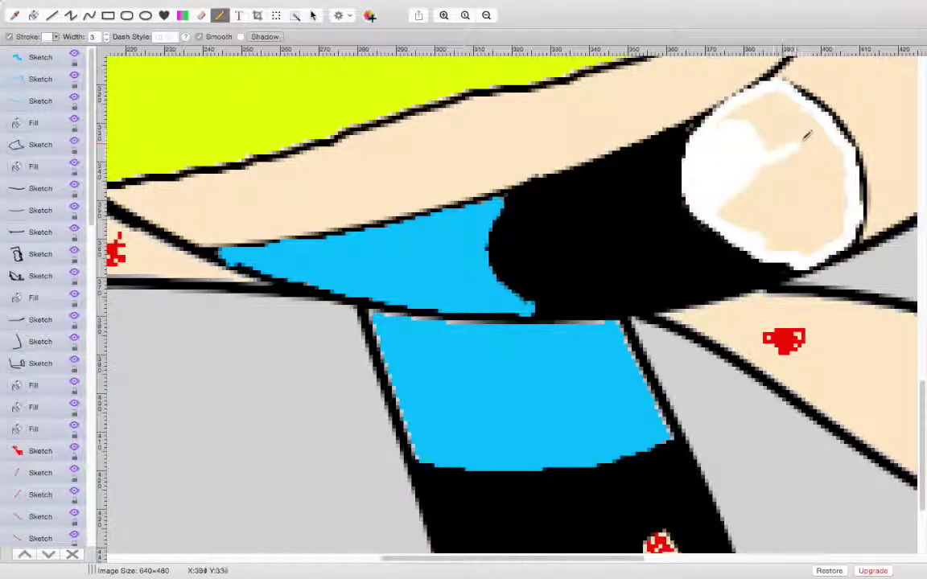
mouse_move(748, 102)
left_mouse_down()
mouse_move(720, 127)
mouse_move(764, 127)
left_mouse_up()
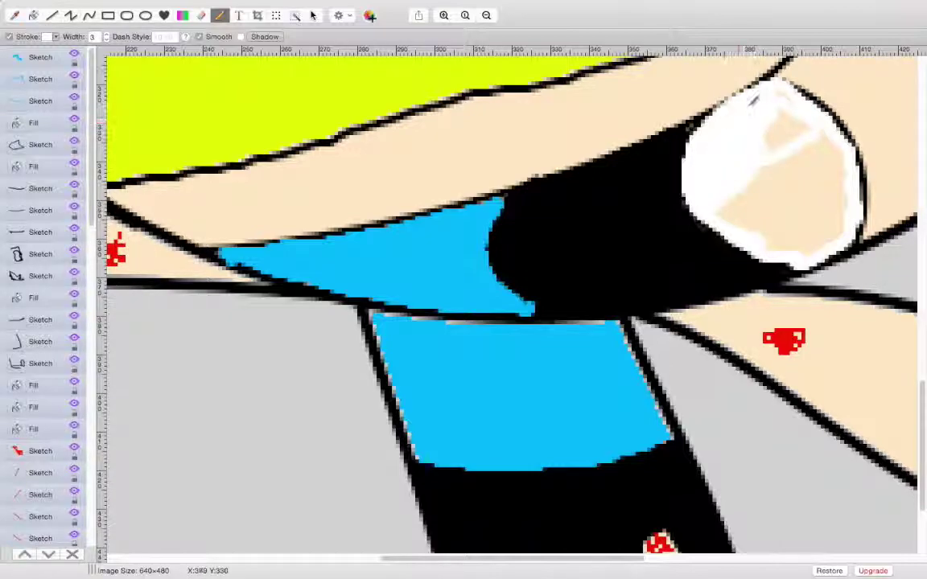
mouse_move(793, 87)
left_mouse_down()
mouse_move(772, 116)
mouse_move(793, 143)
mouse_move(728, 137)
mouse_move(704, 181)
mouse_move(684, 193)
left_mouse_up()
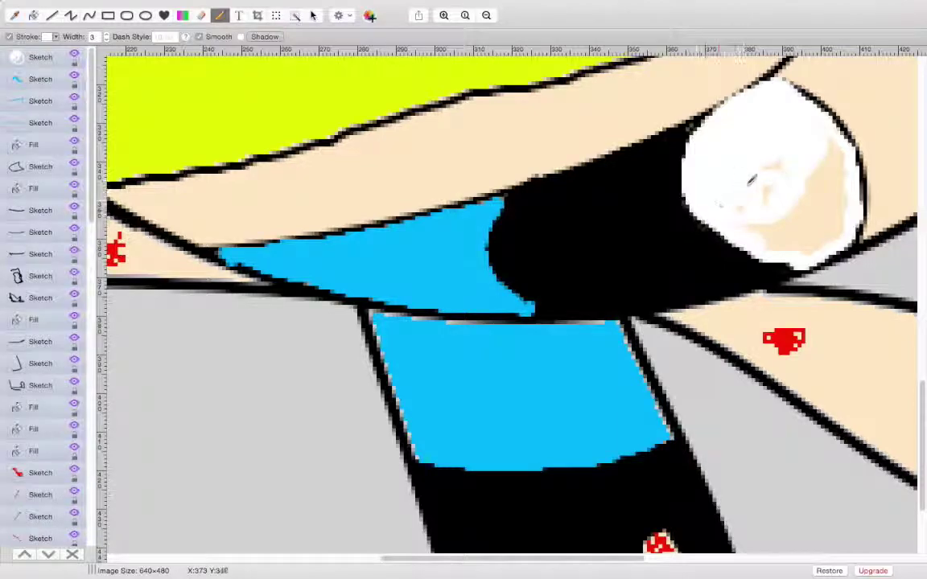
mouse_move(777, 183)
left_mouse_down()
mouse_move(786, 160)
mouse_move(793, 168)
mouse_move(782, 196)
mouse_move(841, 160)
left_mouse_up()
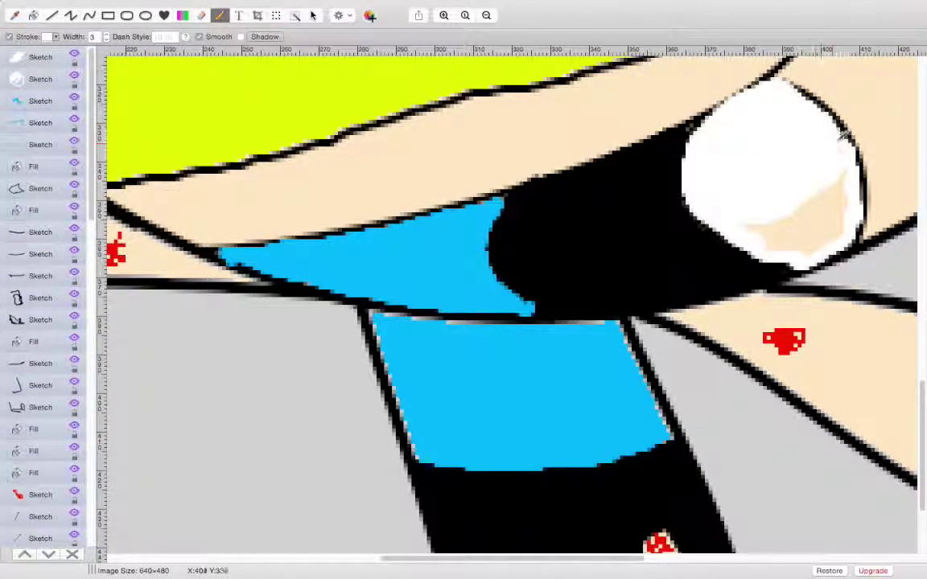
mouse_move(752, 201)
left_mouse_down()
mouse_move(753, 229)
mouse_move(813, 237)
mouse_move(813, 198)
mouse_move(800, 212)
mouse_move(814, 217)
mouse_move(851, 171)
left_mouse_up()
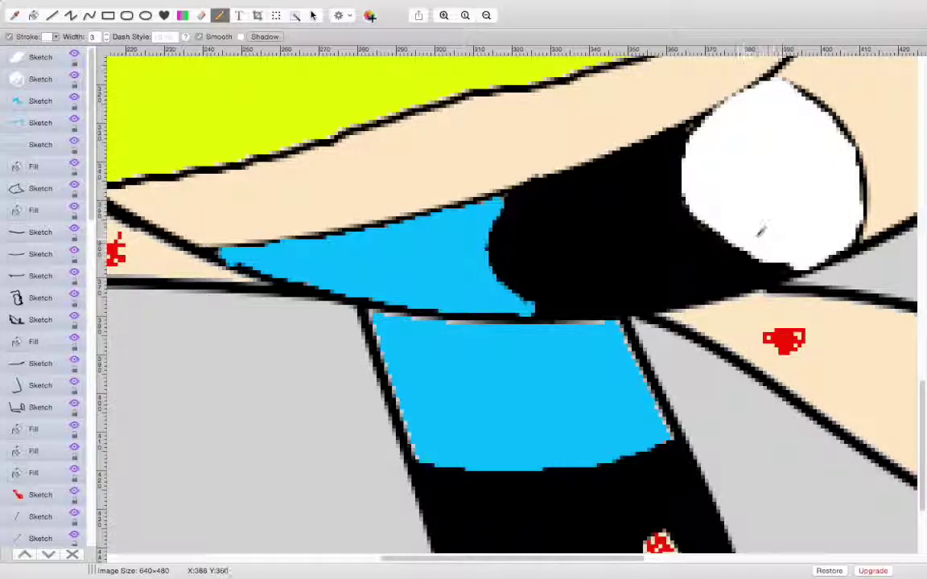
mouse_move(765, 246)
left_mouse_down()
mouse_move(803, 265)
mouse_move(776, 261)
mouse_move(709, 213)
mouse_move(691, 186)
mouse_move(694, 125)
mouse_move(708, 114)
mouse_move(677, 156)
mouse_move(682, 186)
mouse_move(745, 251)
mouse_move(792, 264)
mouse_move(733, 243)
mouse_move(680, 183)
mouse_move(674, 133)
mouse_move(711, 114)
mouse_move(669, 138)
mouse_move(711, 115)
left_mouse_up()
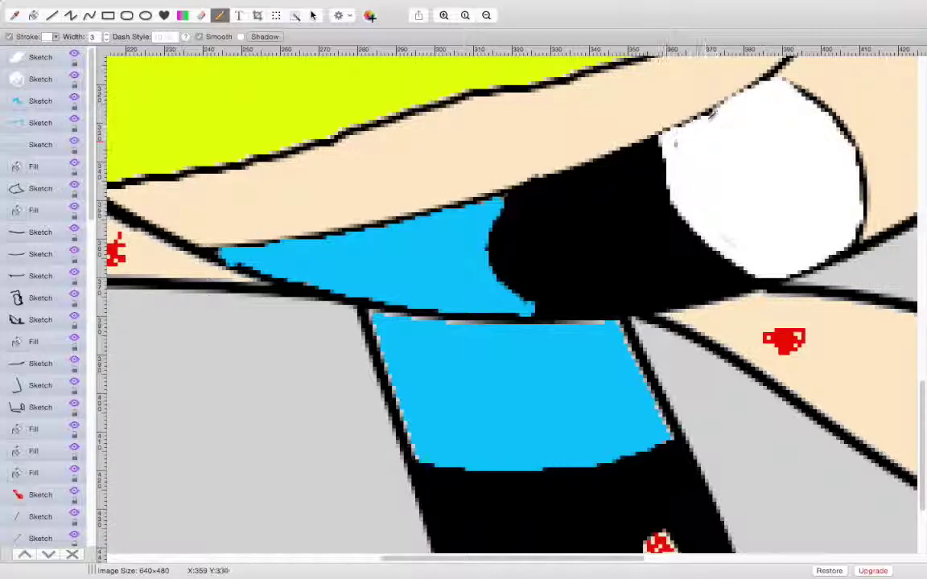
Redraw the outline above the white part of the eye with a black curve of width 2.
left_click(88, 15)
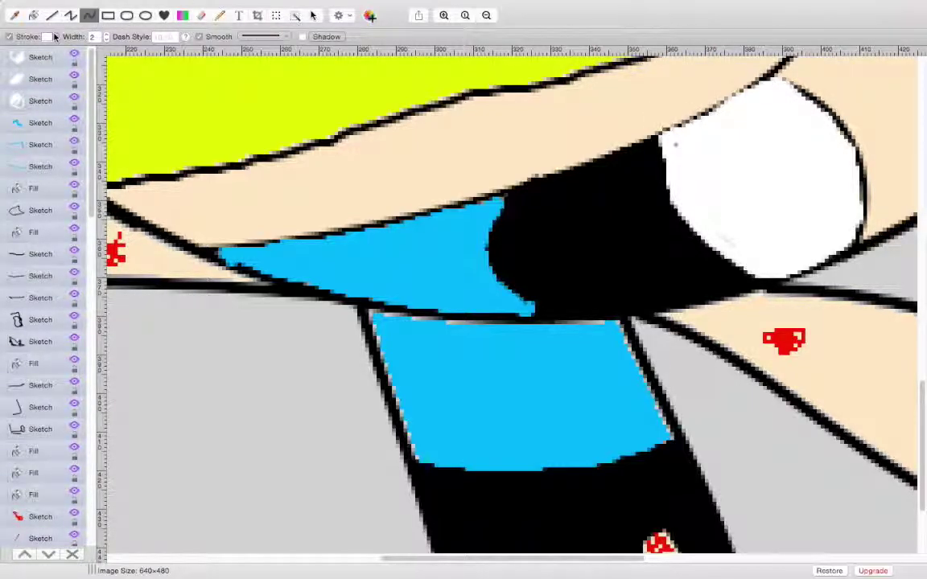
left_click(55, 37)
left_click(139, 75)
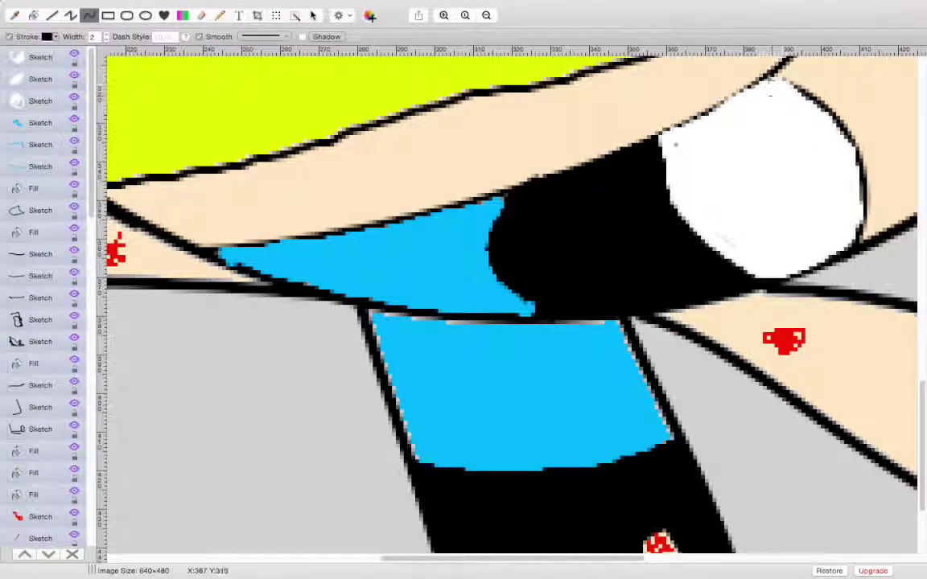
left_click_drag(750, 91, 631, 145)
left_click_drag(733, 94, 739, 103)
Draw a black curve of width 2 along the eye white's front edge and bend it to follow the rounded outline.
left_click_drag(465, 557, 547, 555)
left_click(90, 15)
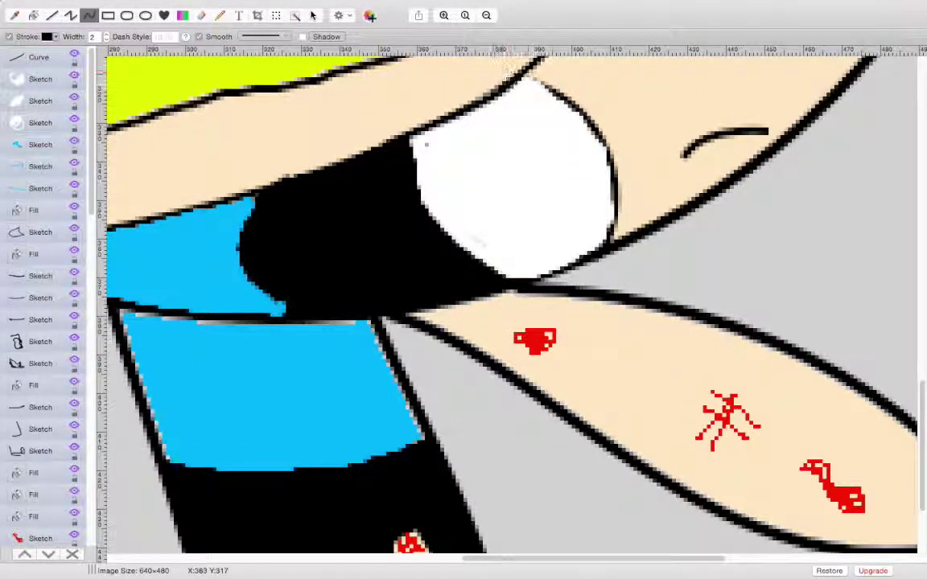
mouse_move(557, 94)
left_mouse_down()
mouse_move(623, 155)
mouse_move(614, 241)
left_mouse_up()
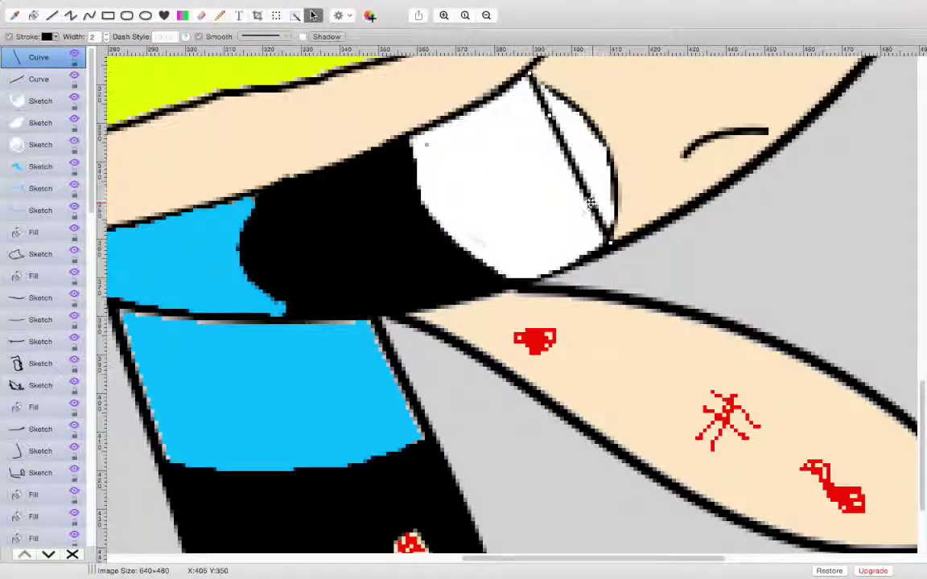
left_click_drag(591, 202, 637, 181)
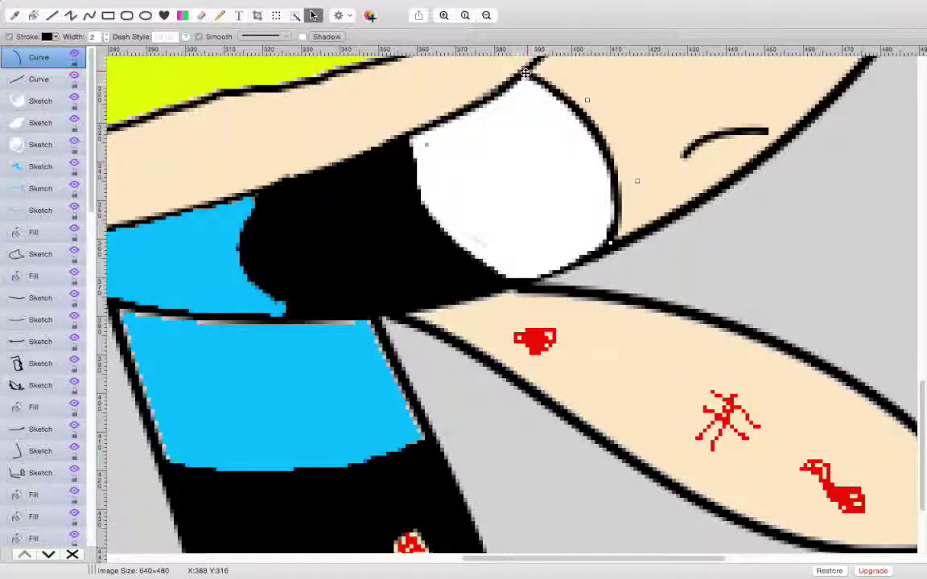
left_click(464, 16)
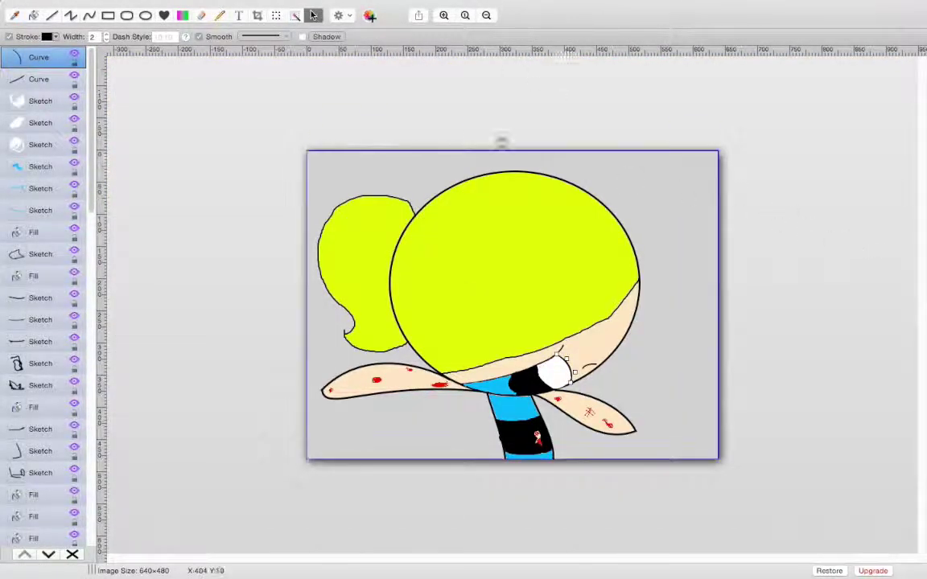
Paint two dark blue patches along the head's lower edge above the body with freehand strokes of width 3.
left_click(220, 17)
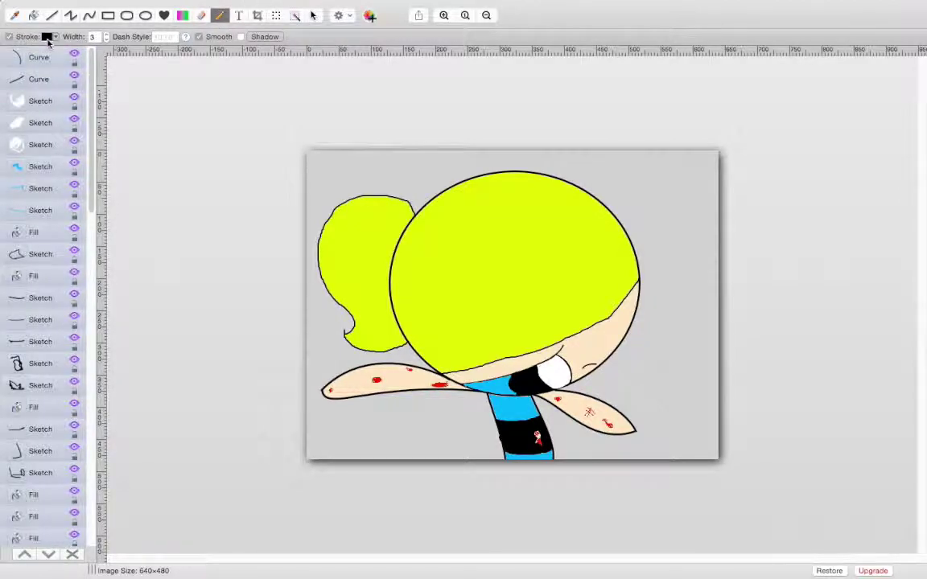
left_click(47, 37)
left_click(124, 135)
mouse_move(3, 4)
left_click(444, 17)
left_click(444, 16)
left_click(444, 16)
left_click(444, 16)
scroll(511, 322, "down", 10)
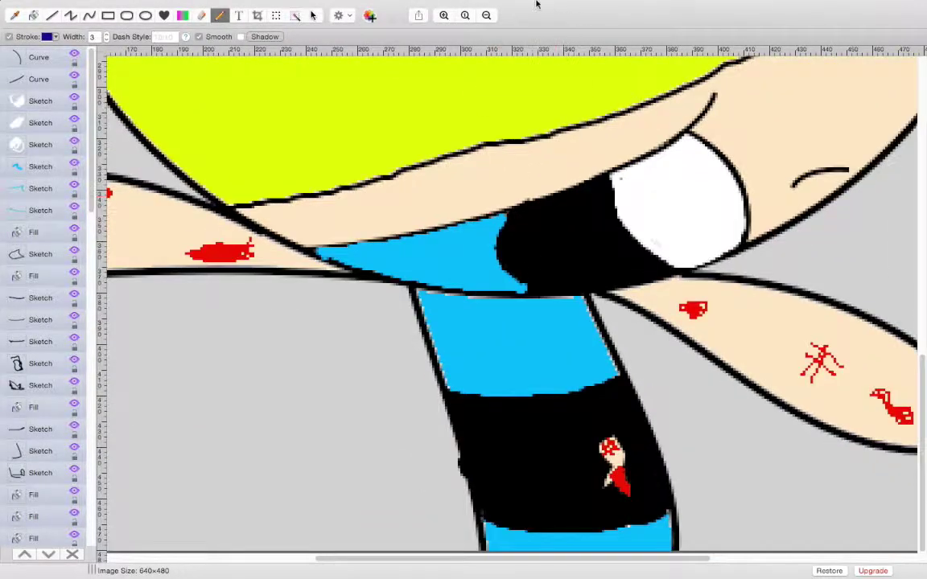
left_click(444, 16)
left_click(444, 15)
mouse_move(356, 250)
left_mouse_down()
mouse_move(380, 243)
mouse_move(381, 255)
mouse_move(295, 236)
mouse_move(372, 234)
mouse_move(356, 220)
left_mouse_up()
left_click(364, 255)
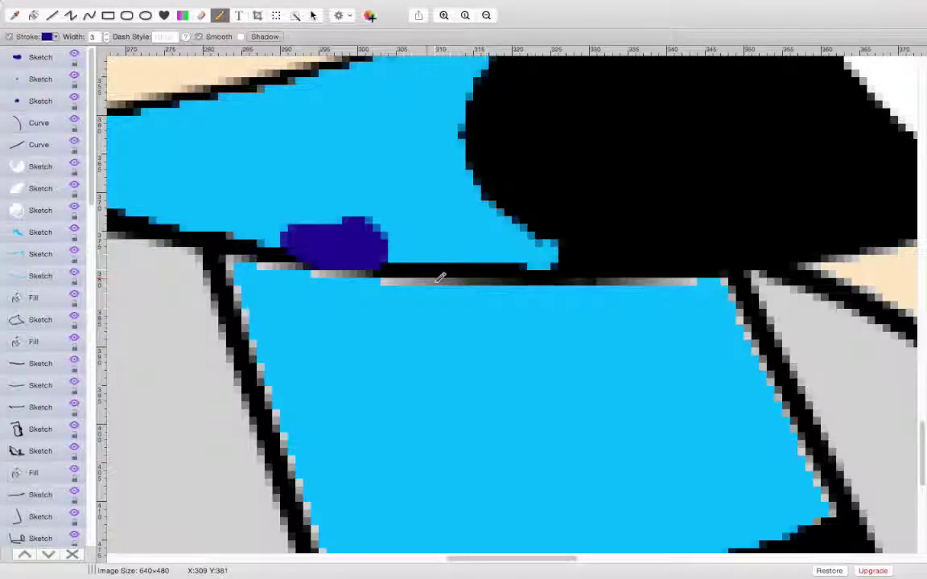
mouse_move(465, 258)
left_mouse_down()
mouse_move(646, 253)
mouse_move(633, 281)
mouse_move(609, 290)
mouse_move(604, 305)
mouse_move(492, 265)
mouse_move(577, 277)
left_mouse_up()
left_click_drag(609, 247, 610, 248)
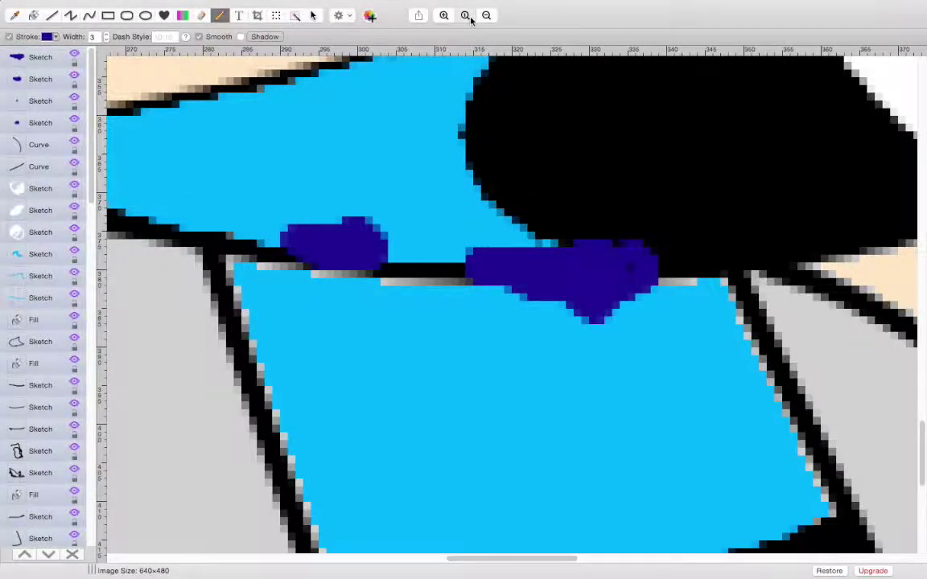
Add a small white highlight to each dark blue patch with freehand strokes of width 1.
left_click(465, 16)
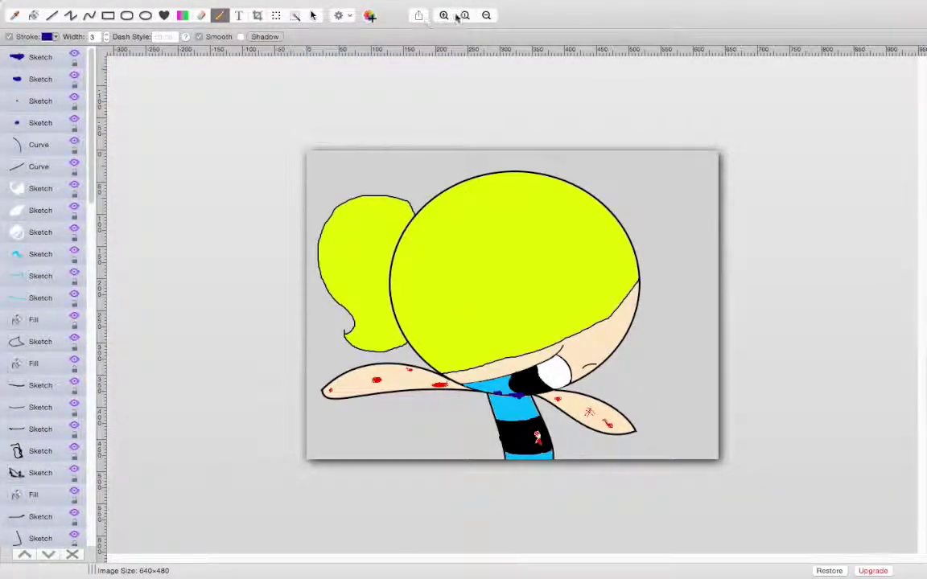
left_click(444, 16)
left_click(443, 15)
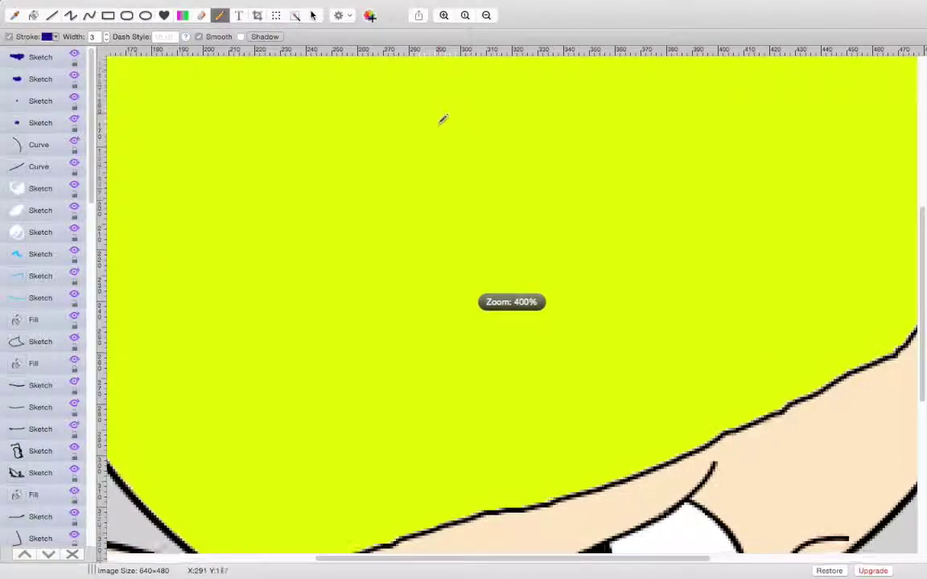
scroll(111, 47, "down", 3)
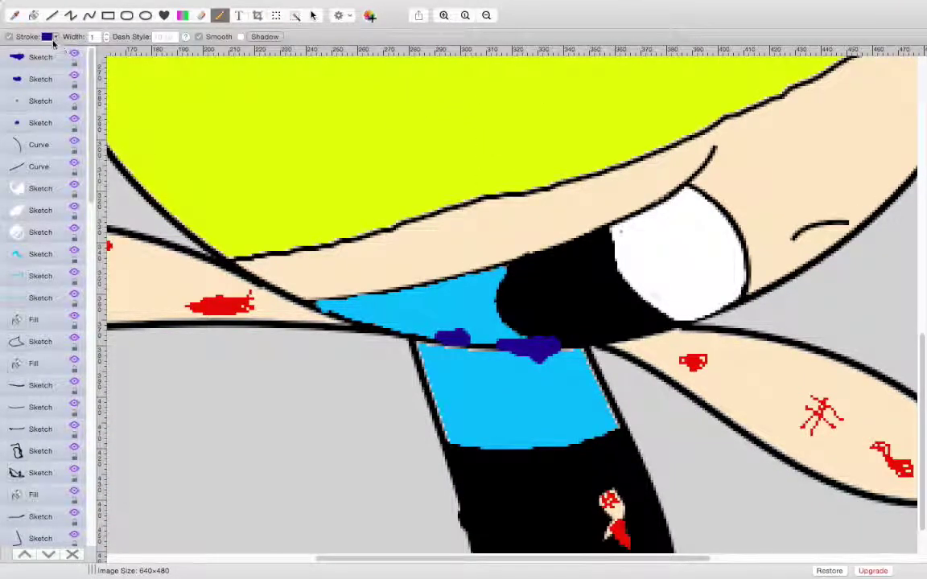
left_click(52, 36)
left_click(21, 72)
left_click(443, 15)
scroll(416, 348, "down", 3)
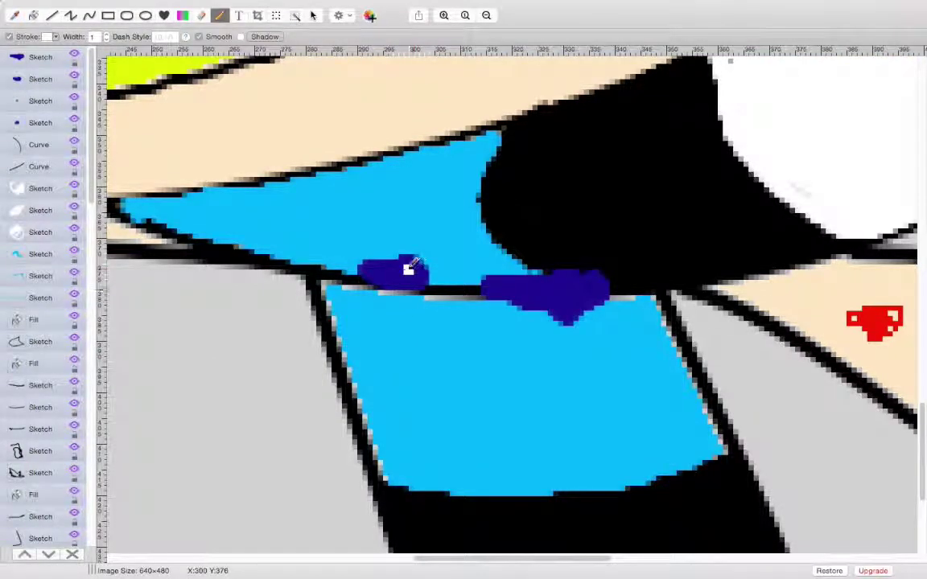
left_click_drag(590, 282, 587, 282)
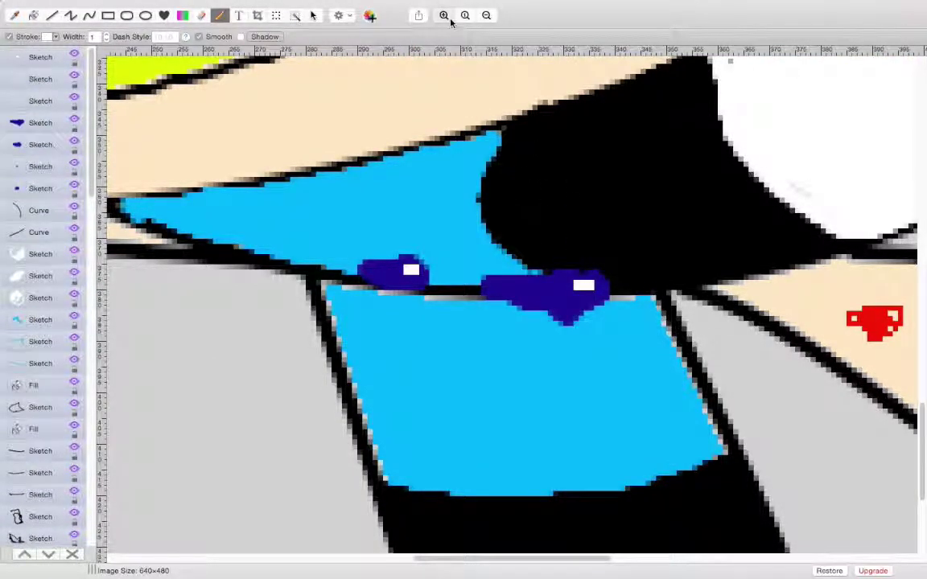
left_click(445, 15)
left_click(466, 15)
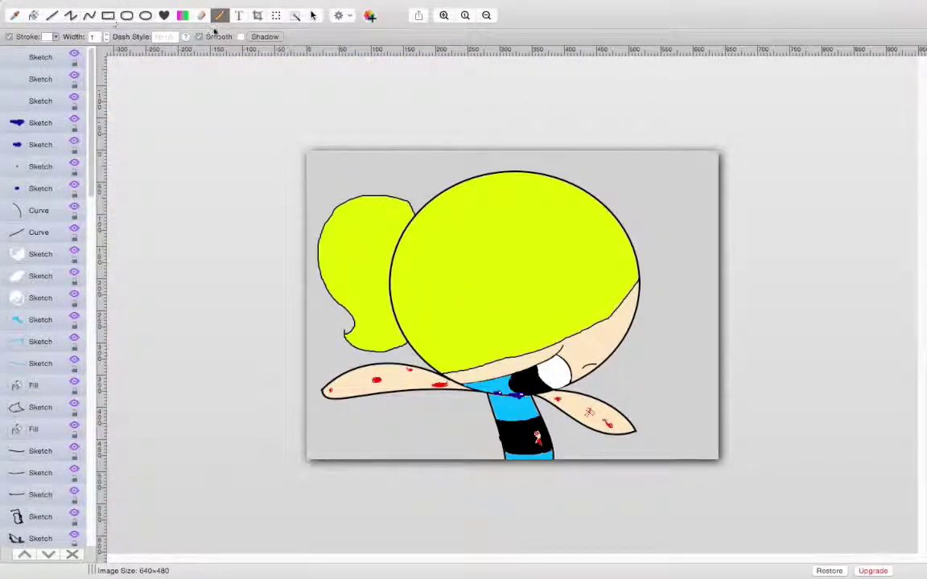
Add the text "GamerTune Puffed" on the grey background and move it into the canvas's upper-right corner.
left_click(239, 15)
left_click_drag(609, 174, 704, 202)
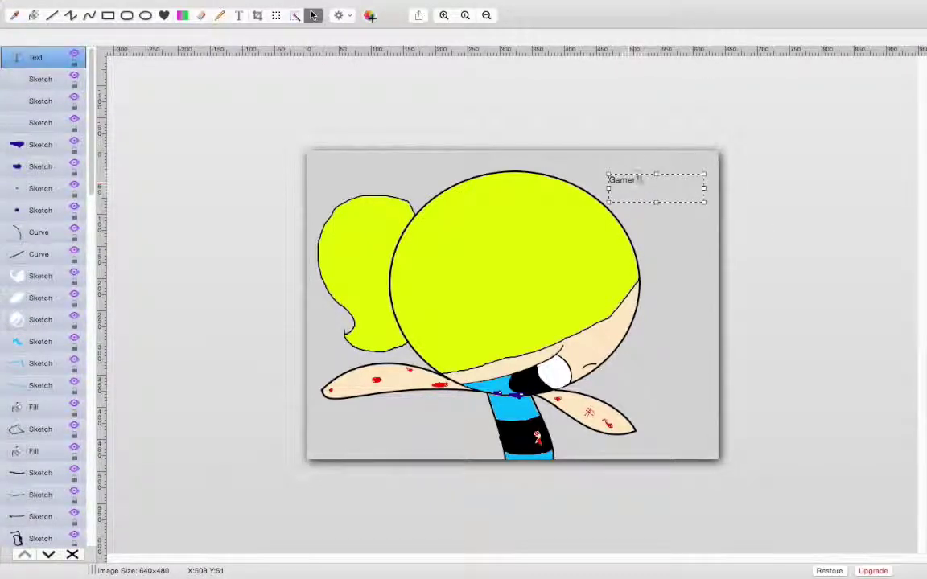
type("GamerTune Puffed")
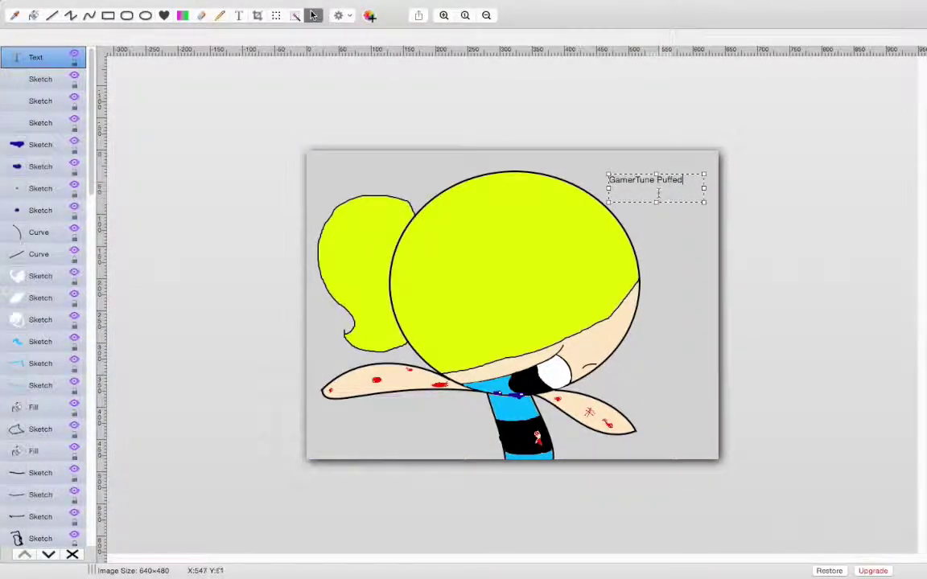
left_click(668, 224)
left_click(663, 192)
left_click_drag(662, 192, 692, 174)
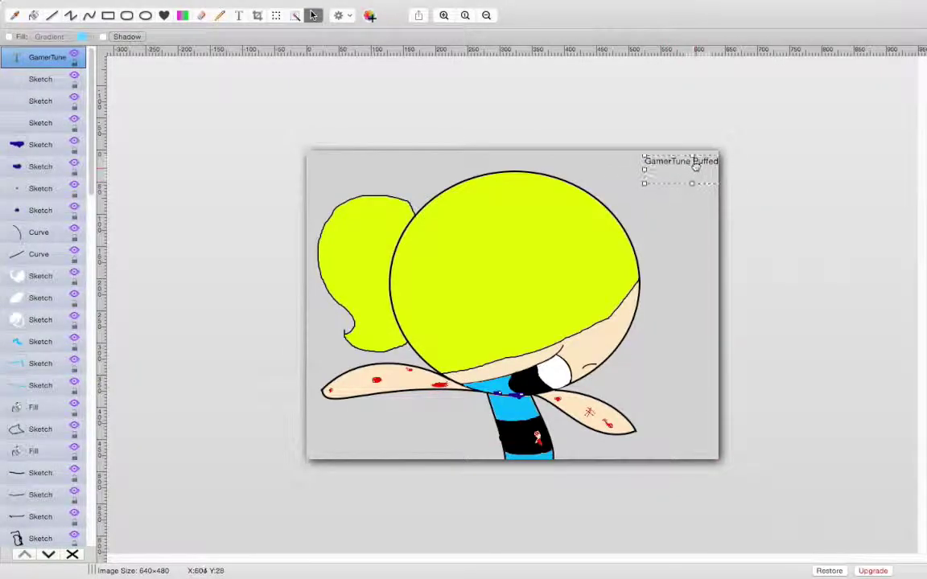